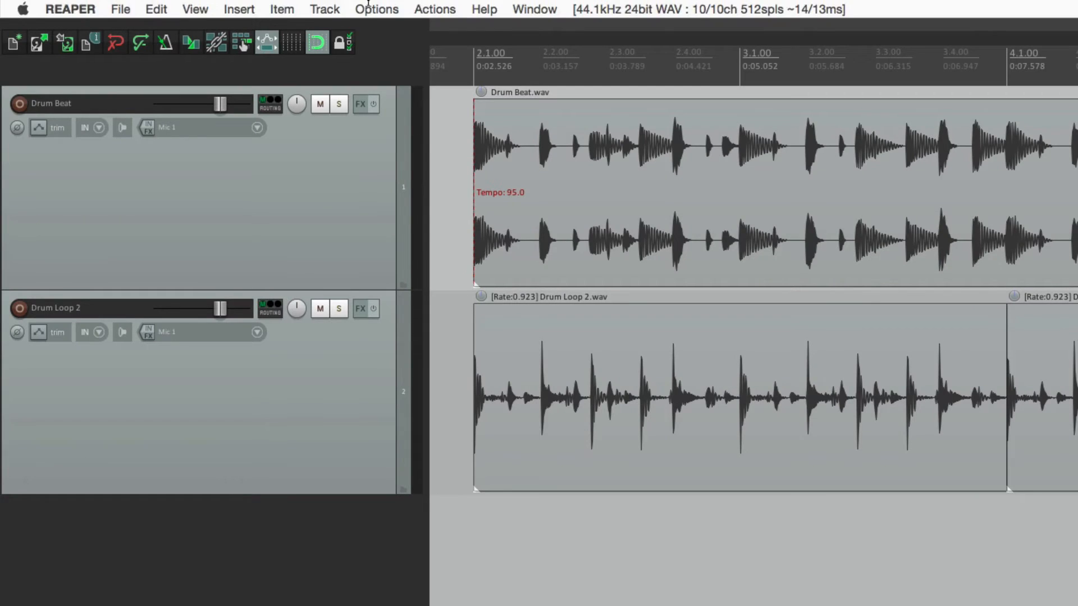
Step: In the preferences, enable the M-Audio - USB Axiom 49 - Port 1 MIDI input, including for control messages
click(362, 9)
click(353, 526)
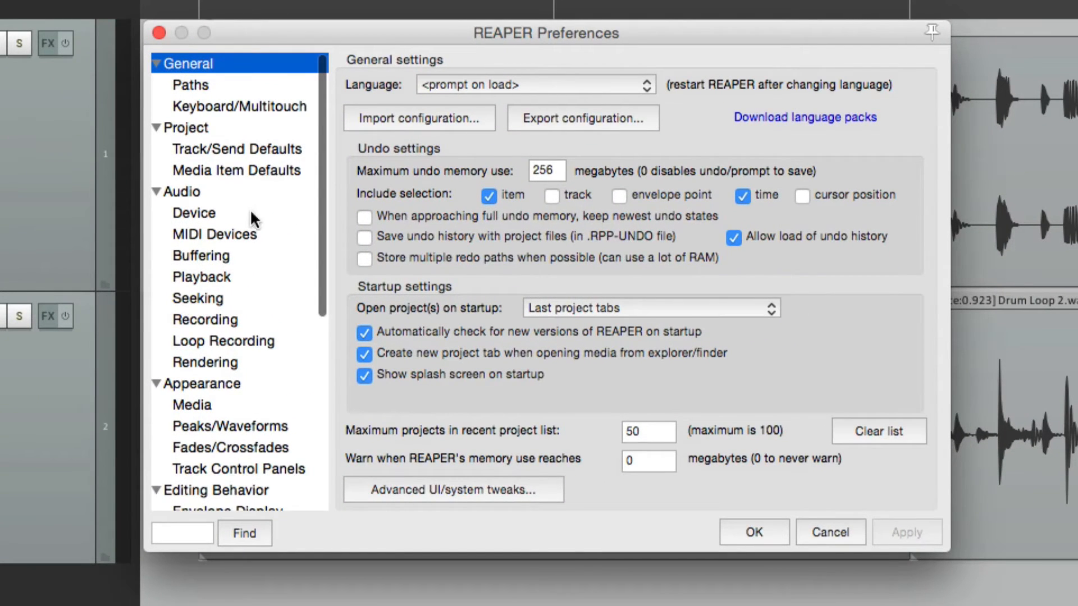
click(252, 231)
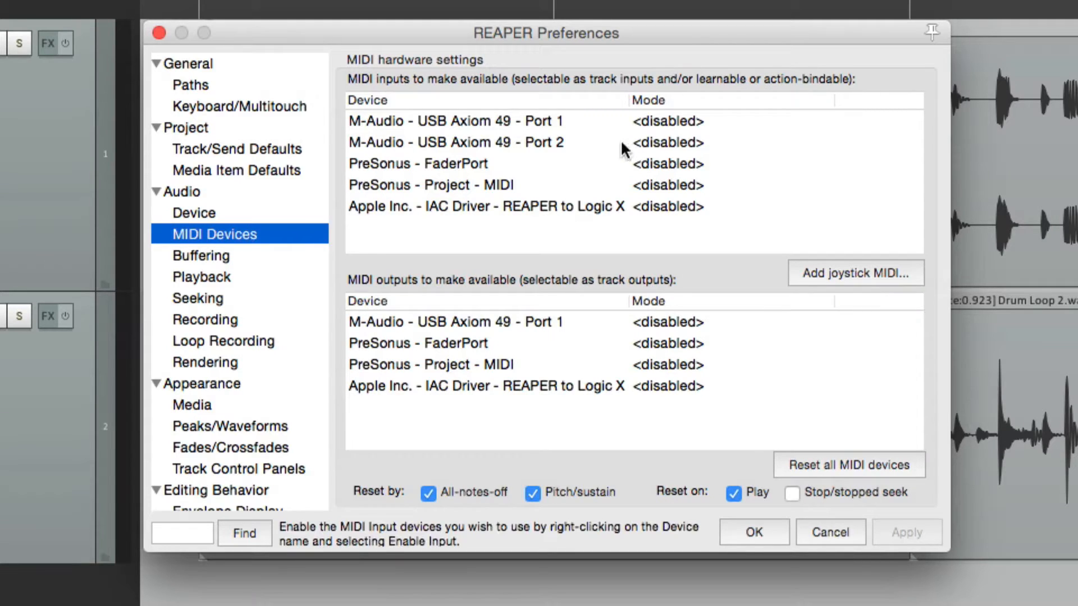
click(590, 124)
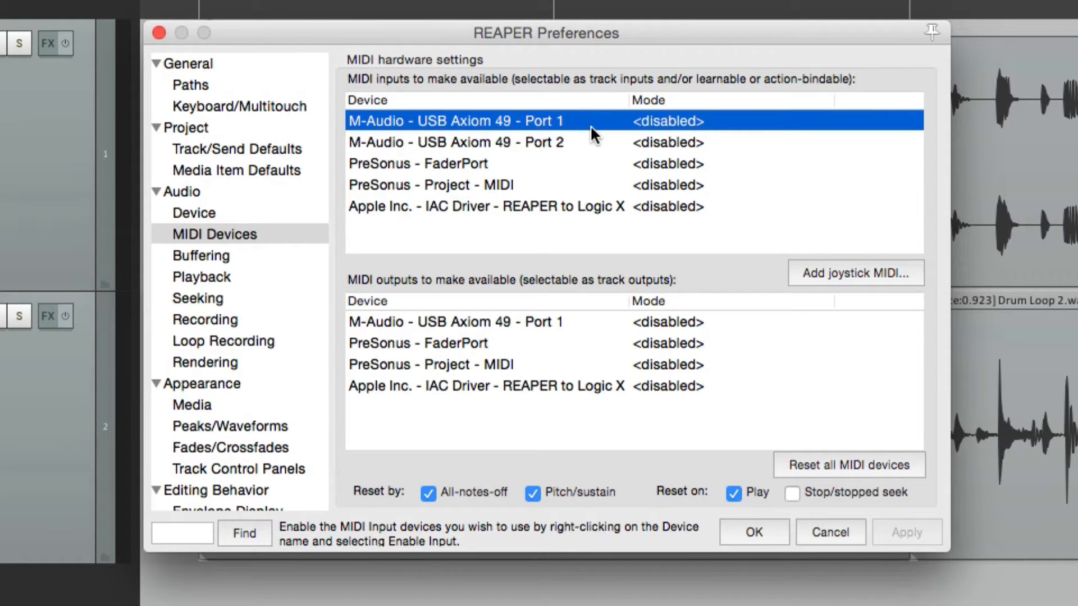
right_click(591, 125)
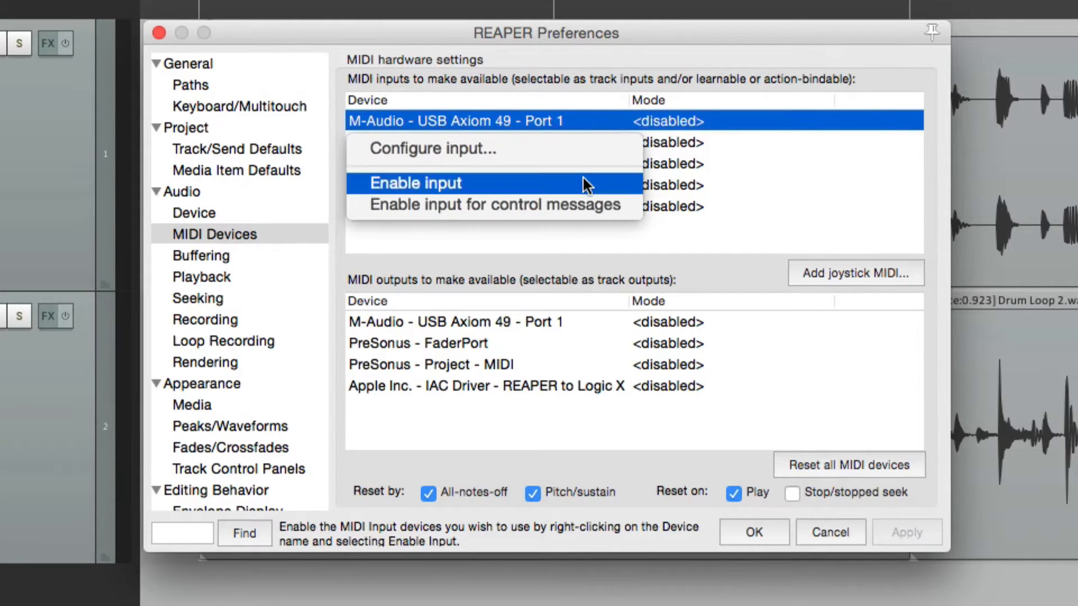
click(583, 179)
right_click(591, 124)
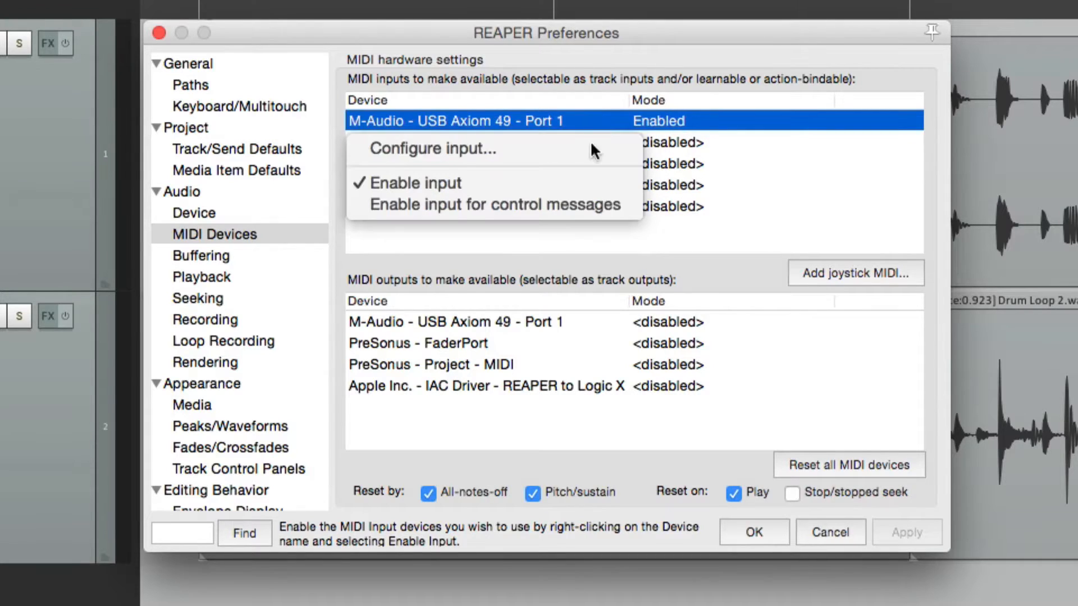
click(589, 206)
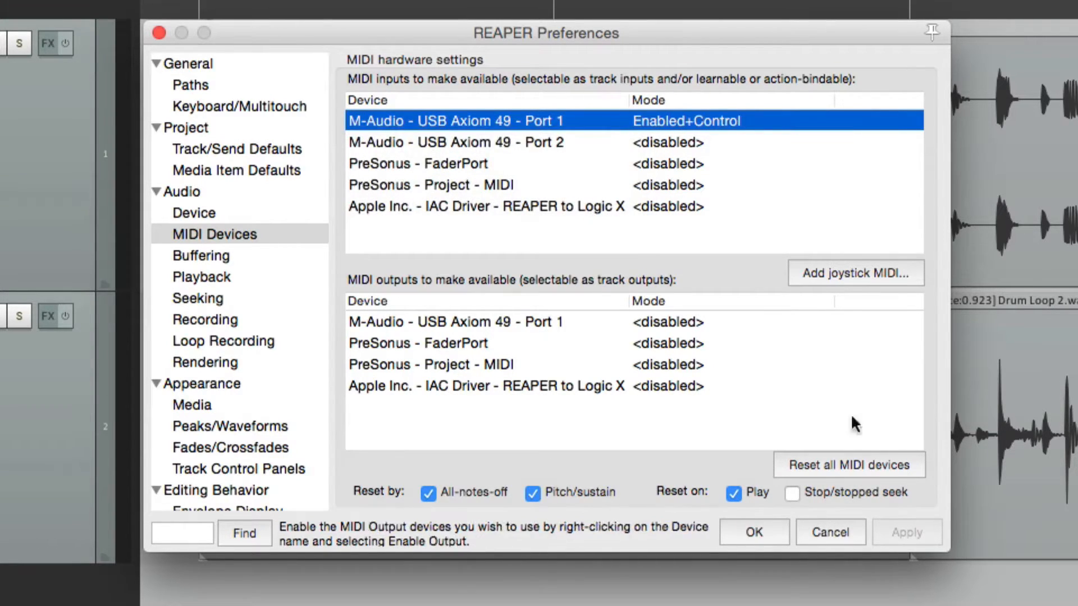
click(755, 525)
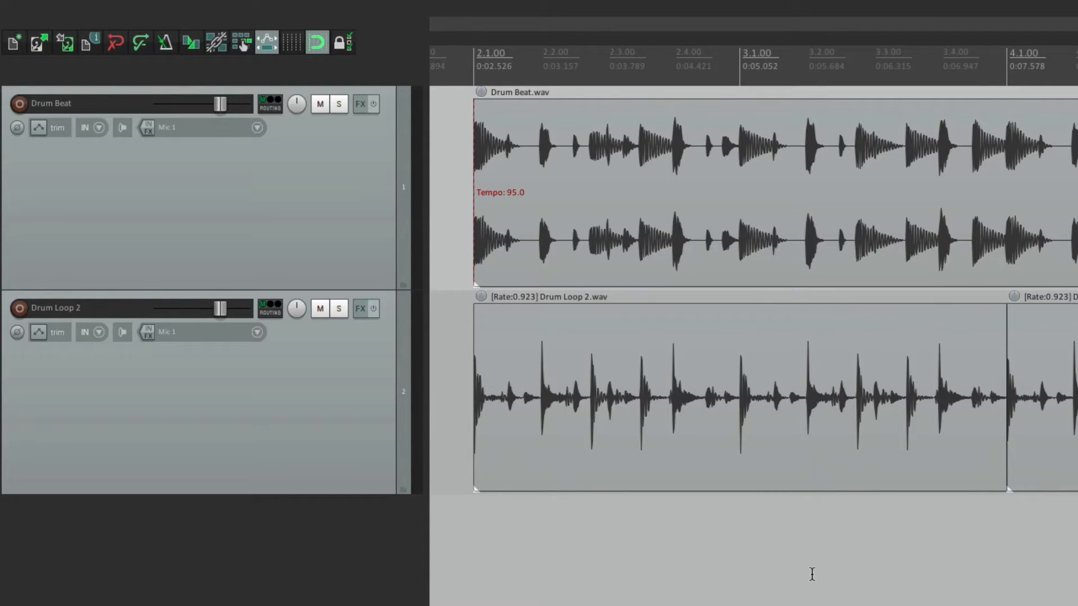
Step: Add ReaEQ to the Drum Beat track, enable its high-pass band 1 and set the frequency to about 98.8 Hz
click(358, 104)
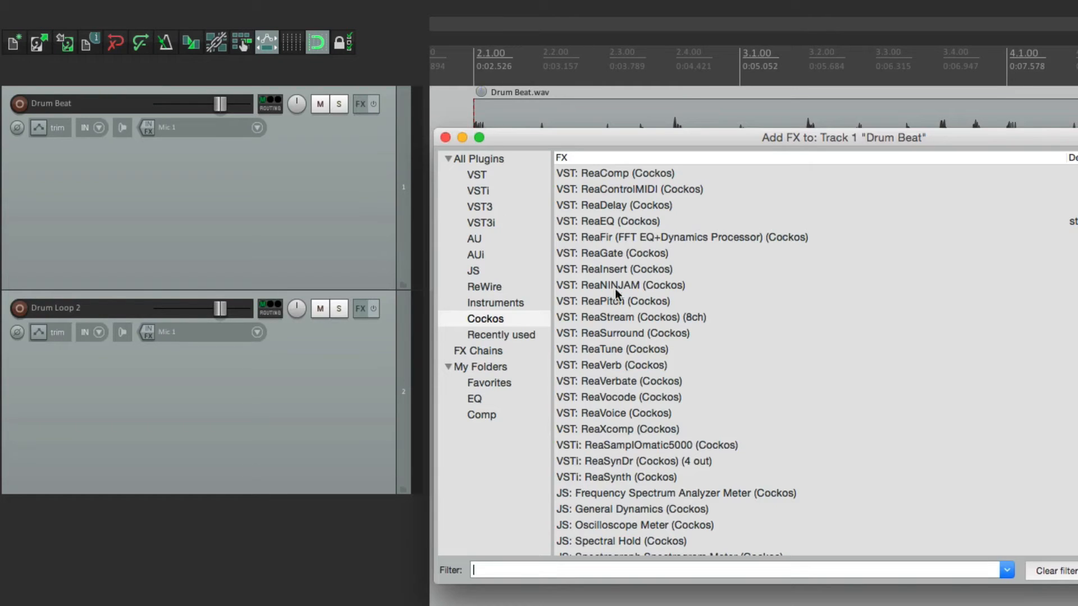
click(628, 220)
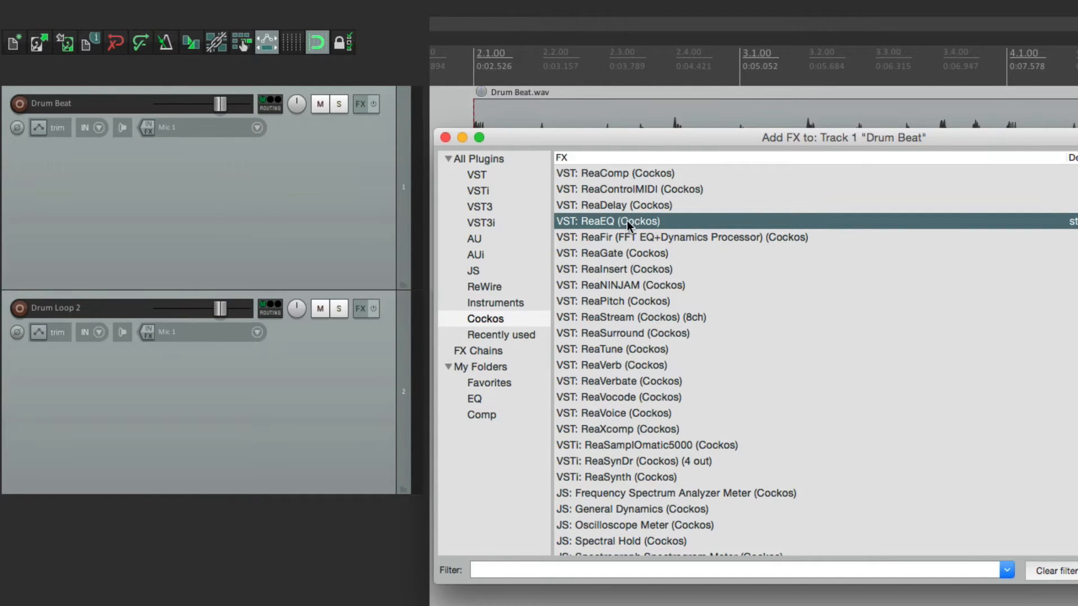
double_click(627, 223)
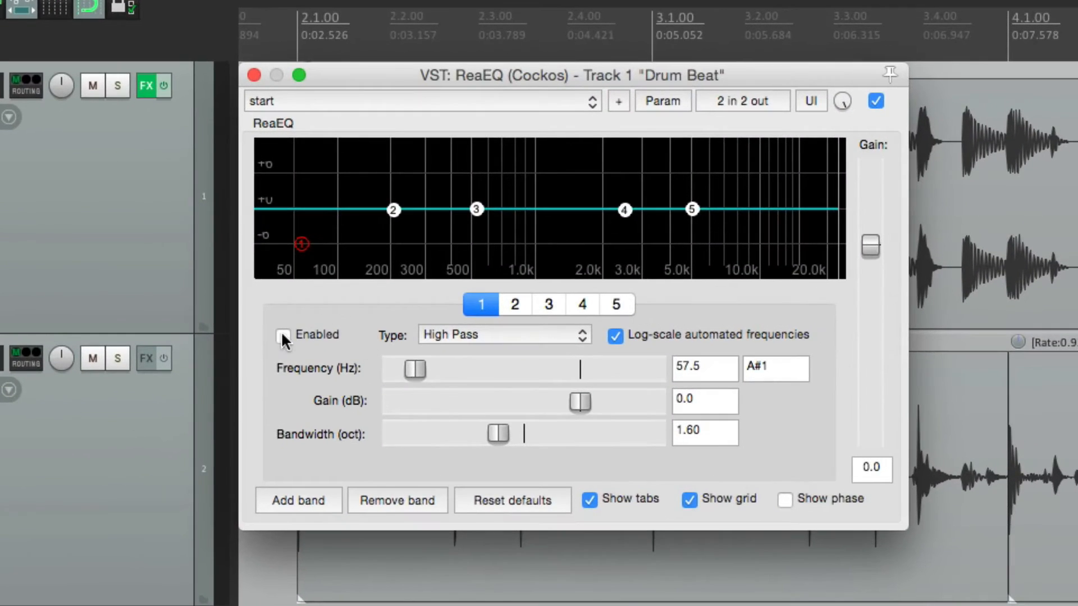
click(283, 337)
mouse_move(415, 369)
mouse_down()
mouse_move(500, 371)
mouse_move(428, 375)
mouse_up()
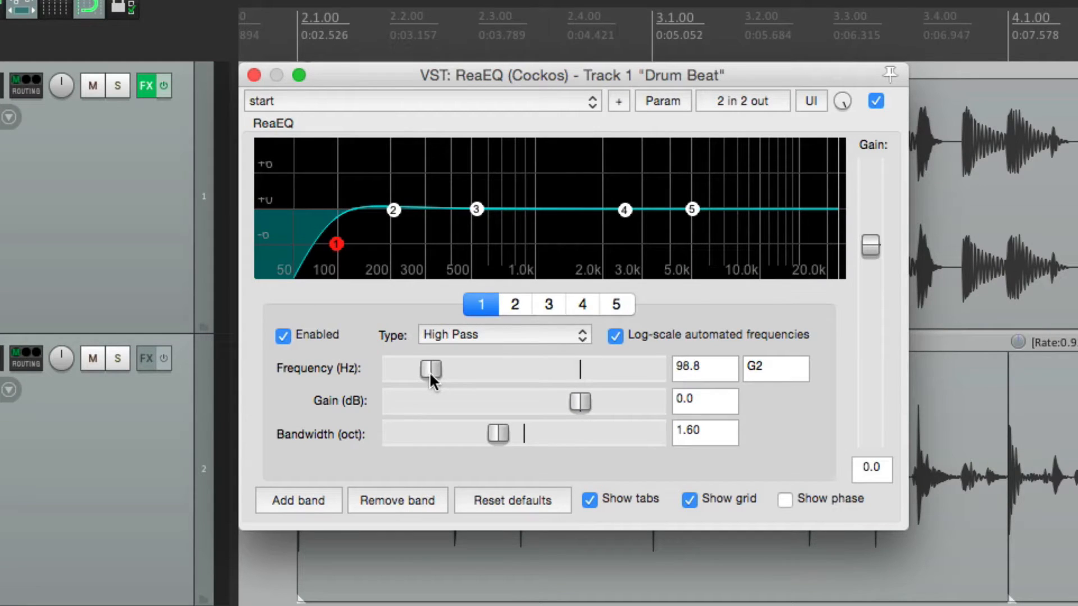
click(663, 100)
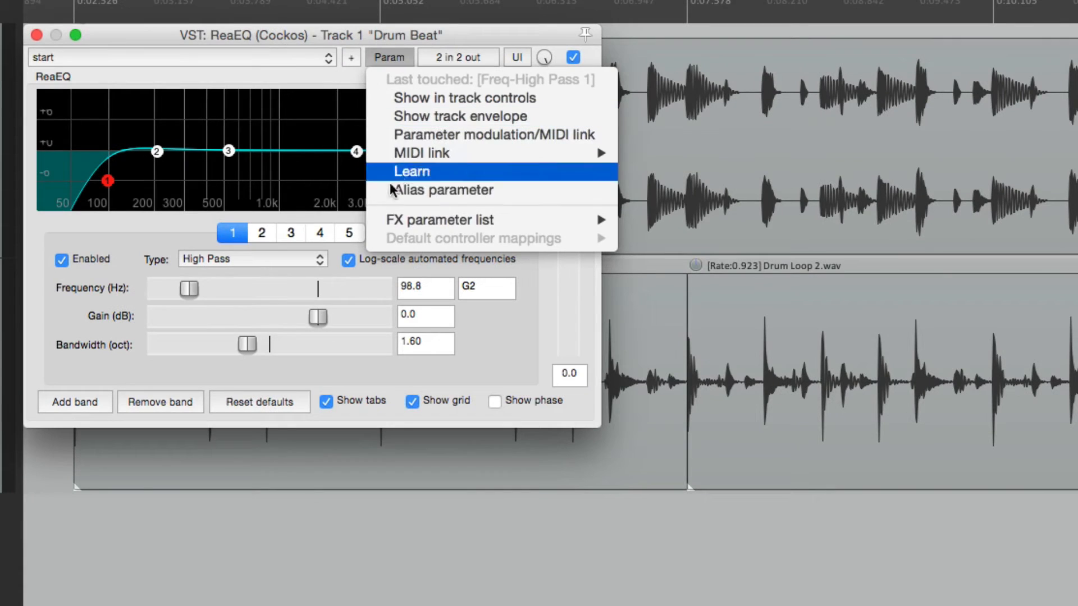
mouse_move(655, 285)
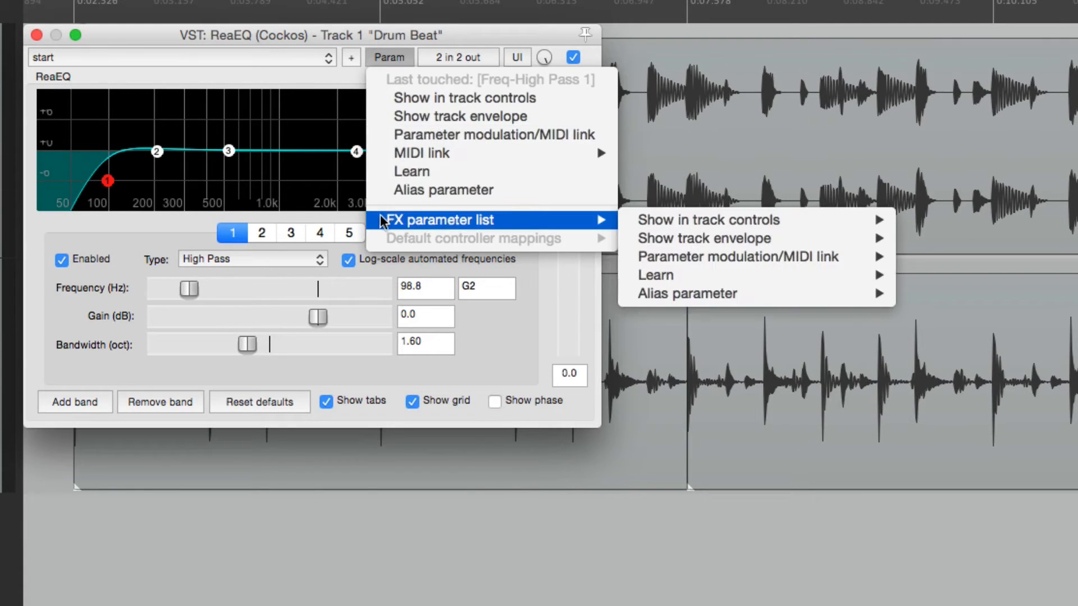
mouse_move(701, 281)
click(506, 324)
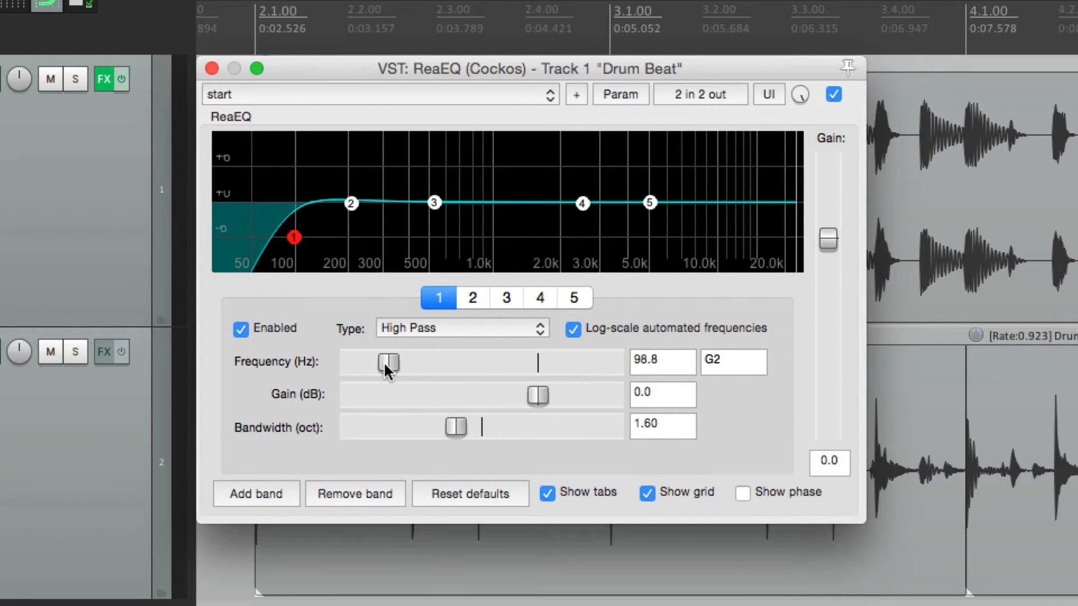
Step: Assign the high-pass frequency to MIDI Chan 1 CC 75 in Absolute mode through MIDI learn, and close the Drum Beat ReaEQ
click(618, 93)
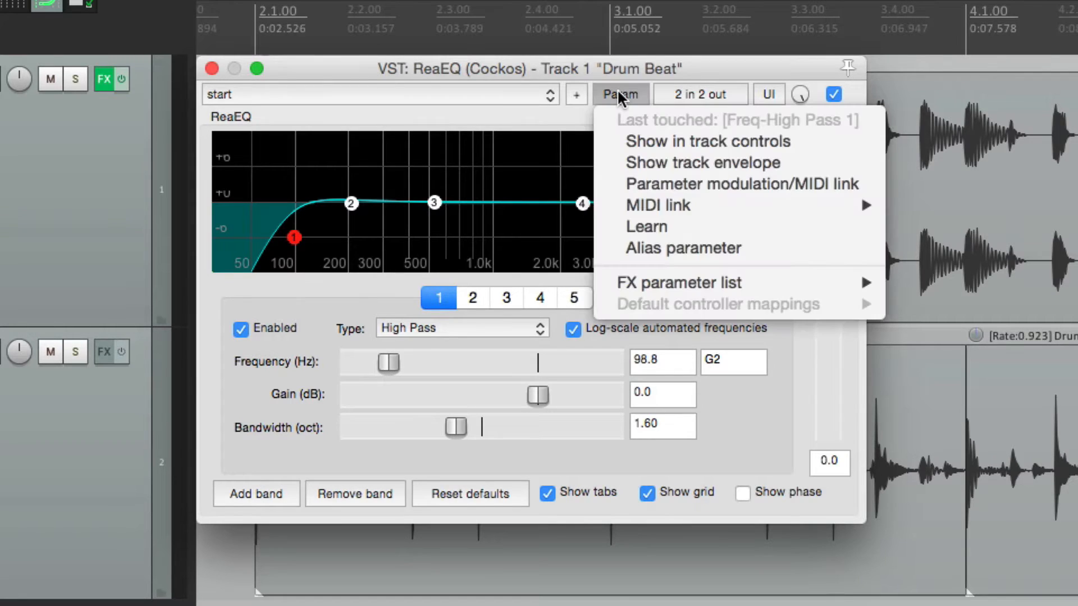
click(607, 227)
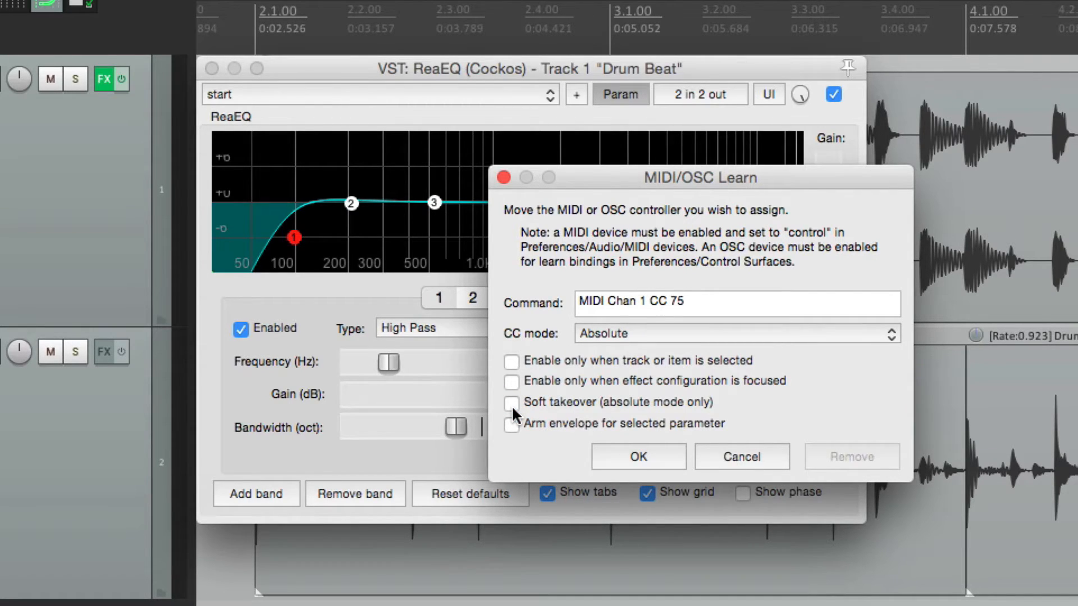
click(616, 457)
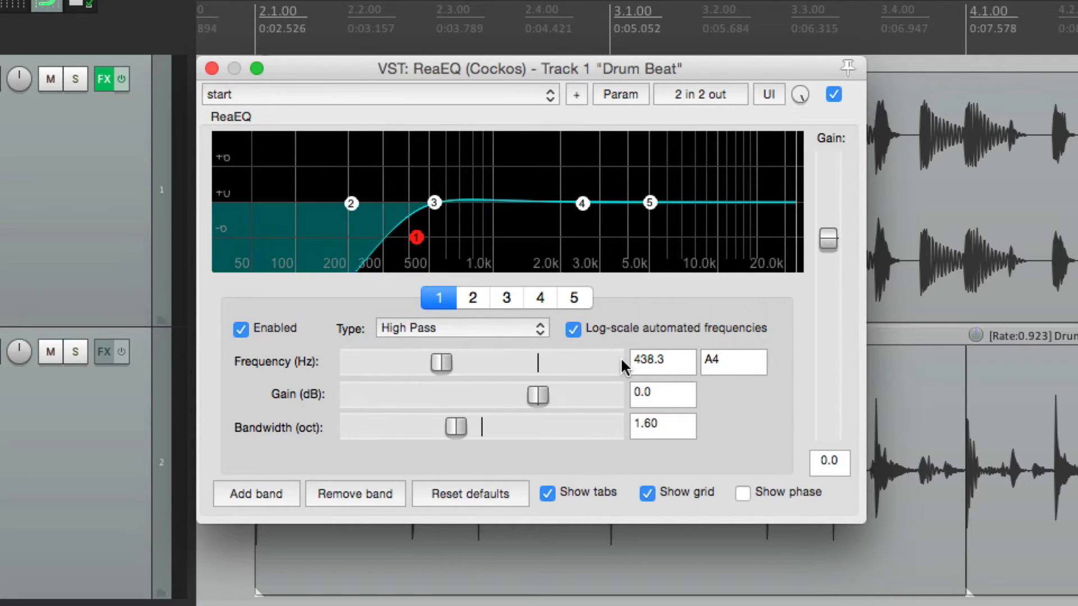
click(213, 69)
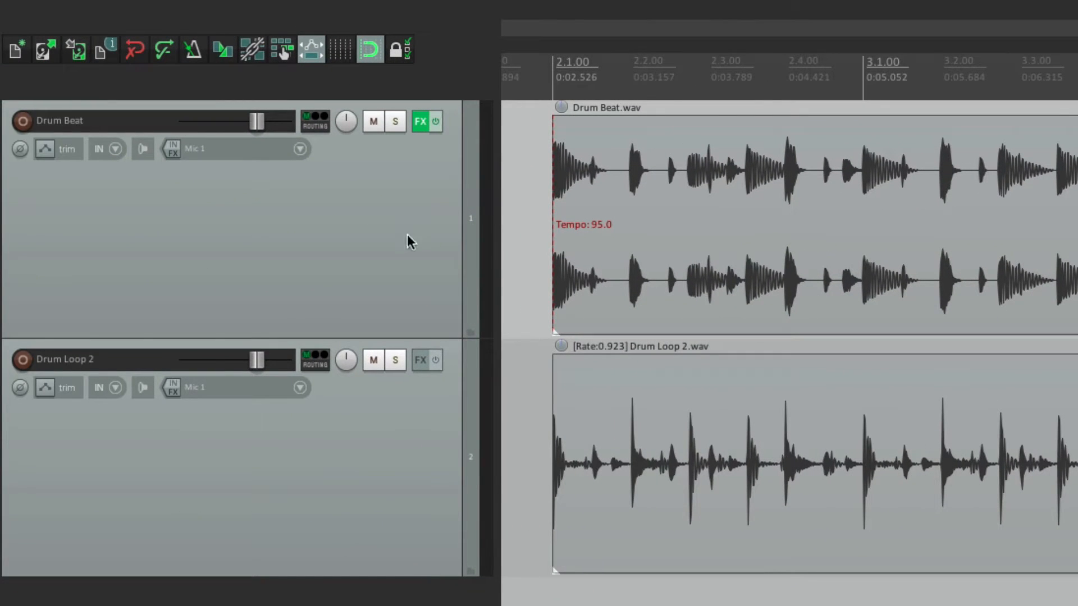
Step: Add ReaEQ to the Drum Loop 2 track, enable its high-pass band 1 and set the frequency to about 165 Hz
click(422, 363)
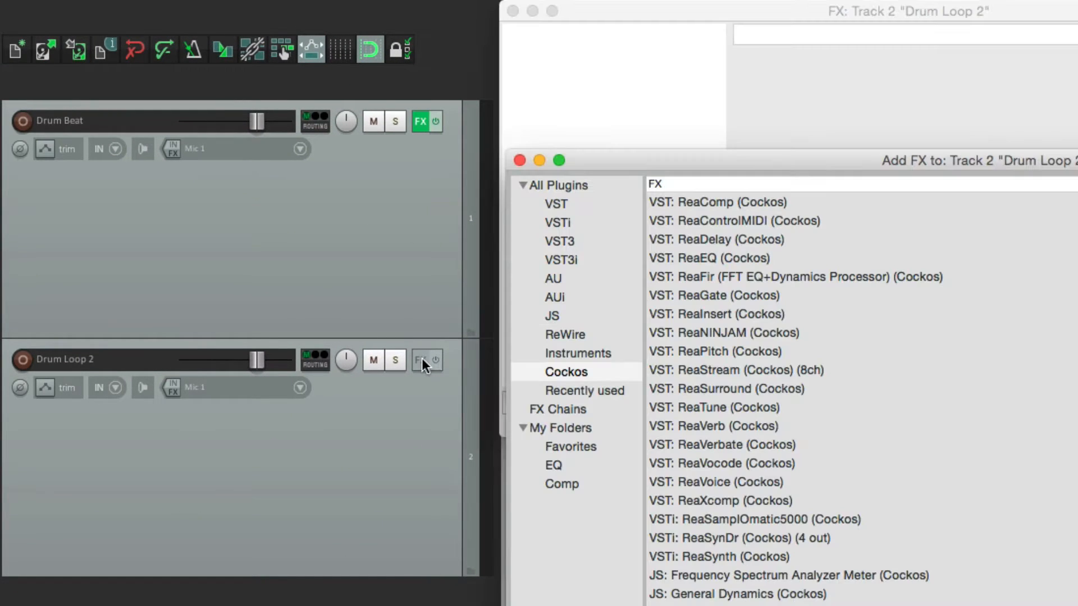
double_click(695, 260)
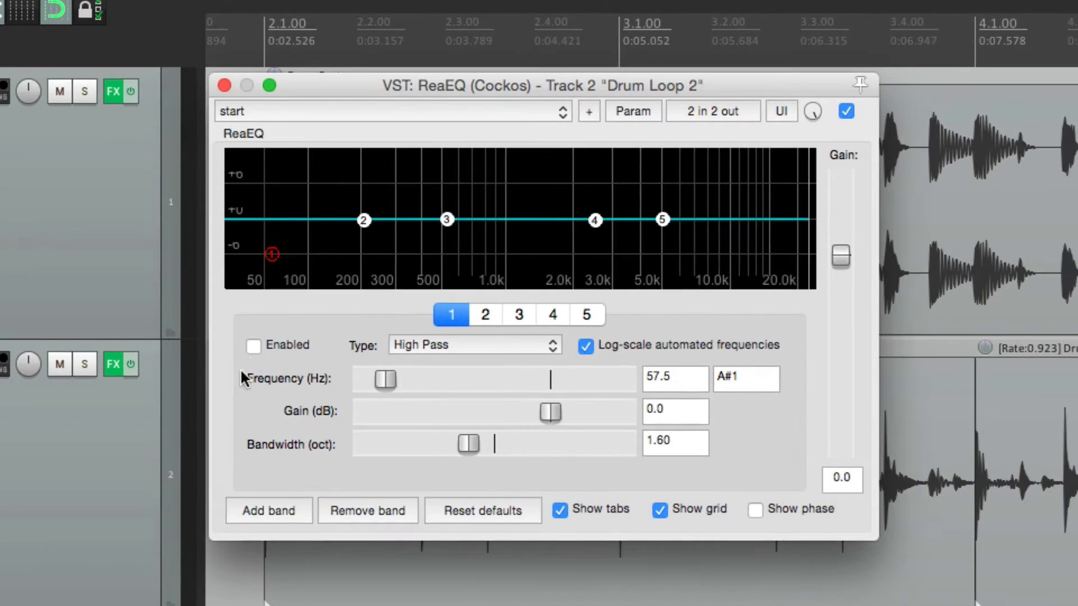
click(254, 346)
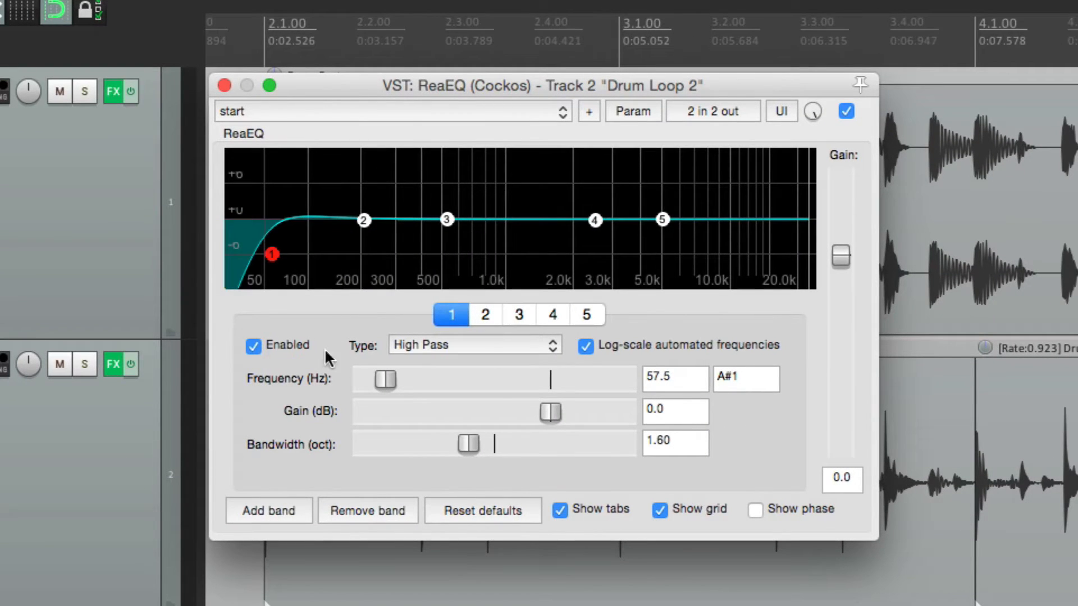
drag(385, 376, 418, 380)
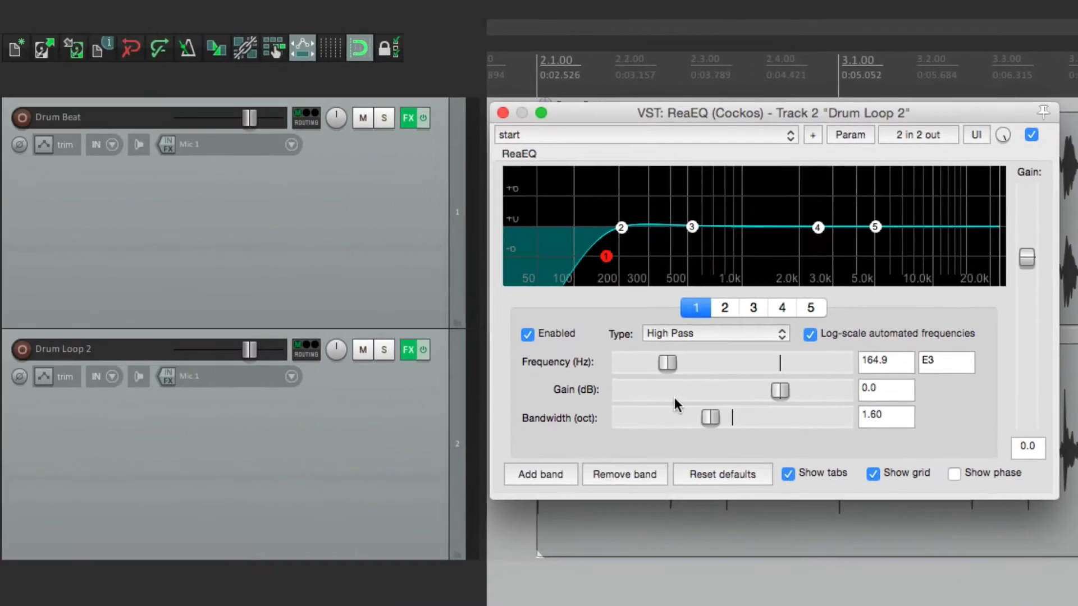
Step: Open the Drum Beat track's ReaEQ to check its controller response alongside the Drum Loop 2 EQ, and close both plug-in windows
right_click(414, 123)
click(415, 179)
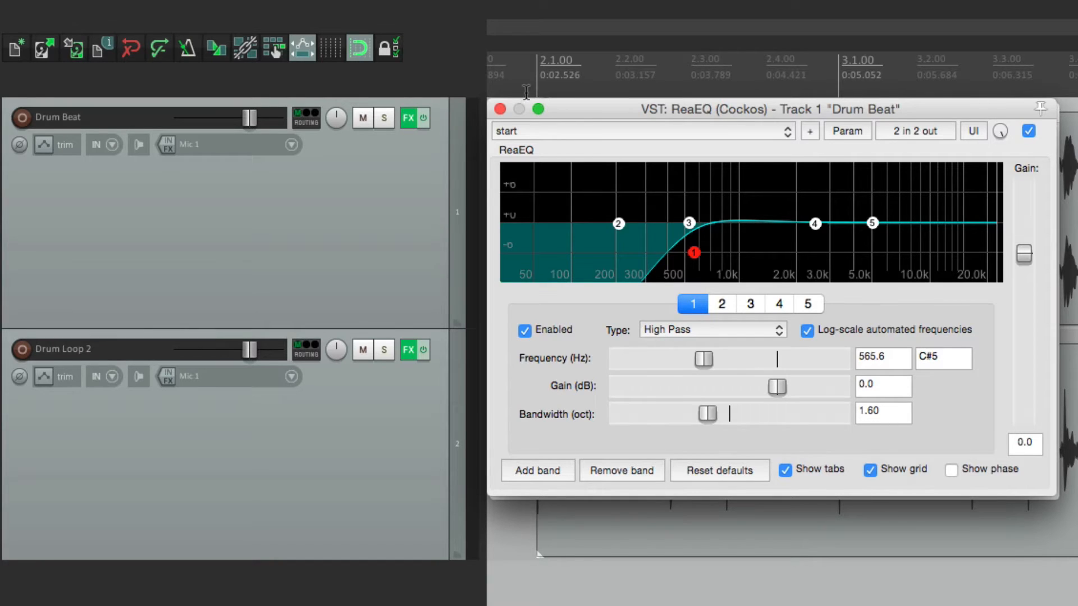
click(500, 109)
click(502, 114)
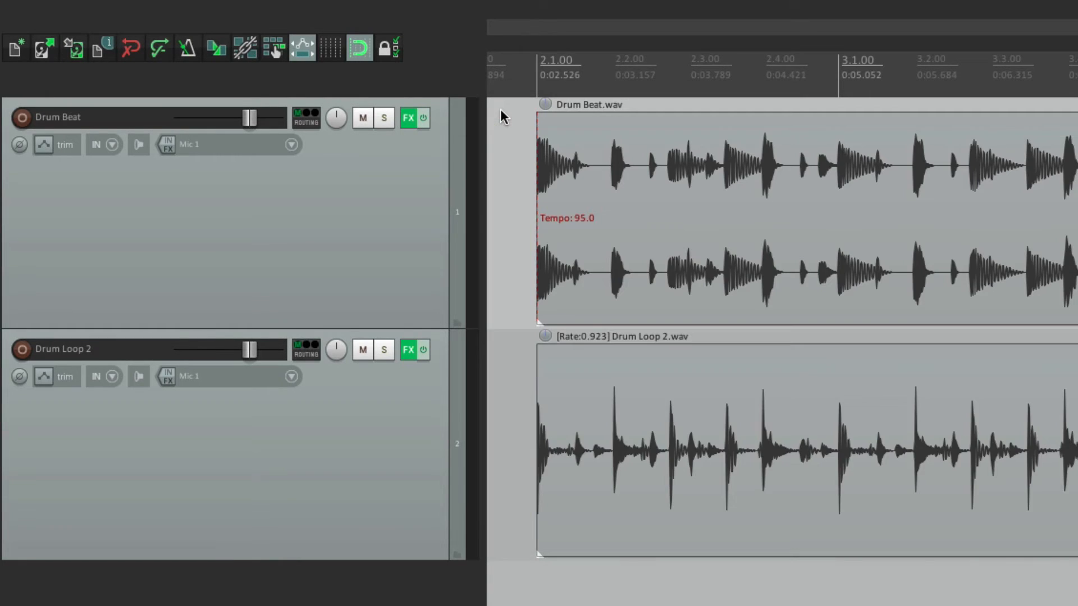
Step: Replace the Drum Loop 2 track's ReaEQ with a copy of the Drum Beat track's ReaEQ, and close both effect windows
ctrl+click(410, 348)
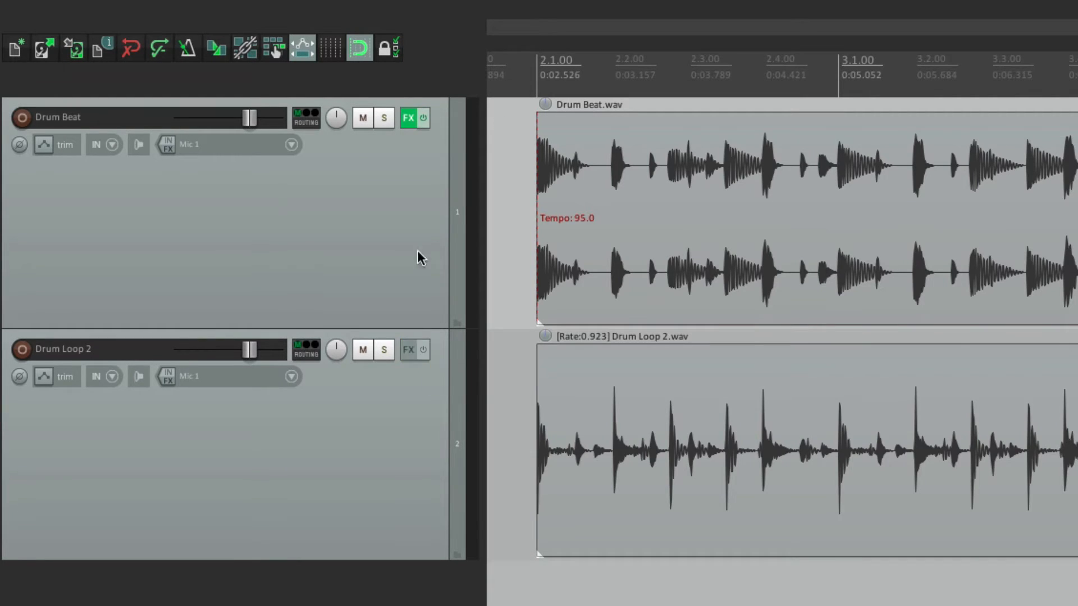
click(407, 119)
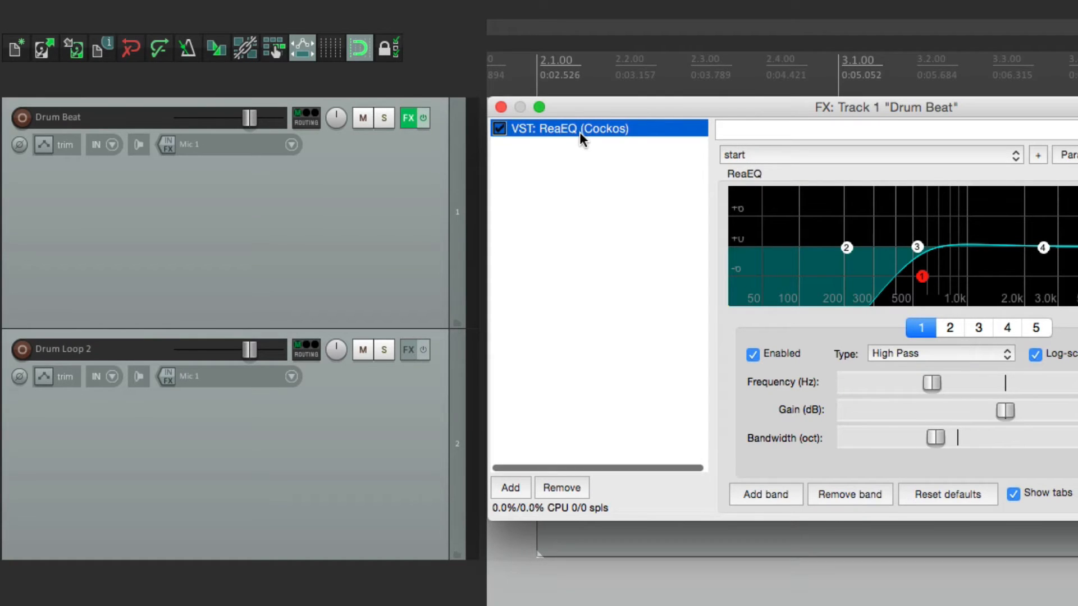
drag(580, 132, 396, 448)
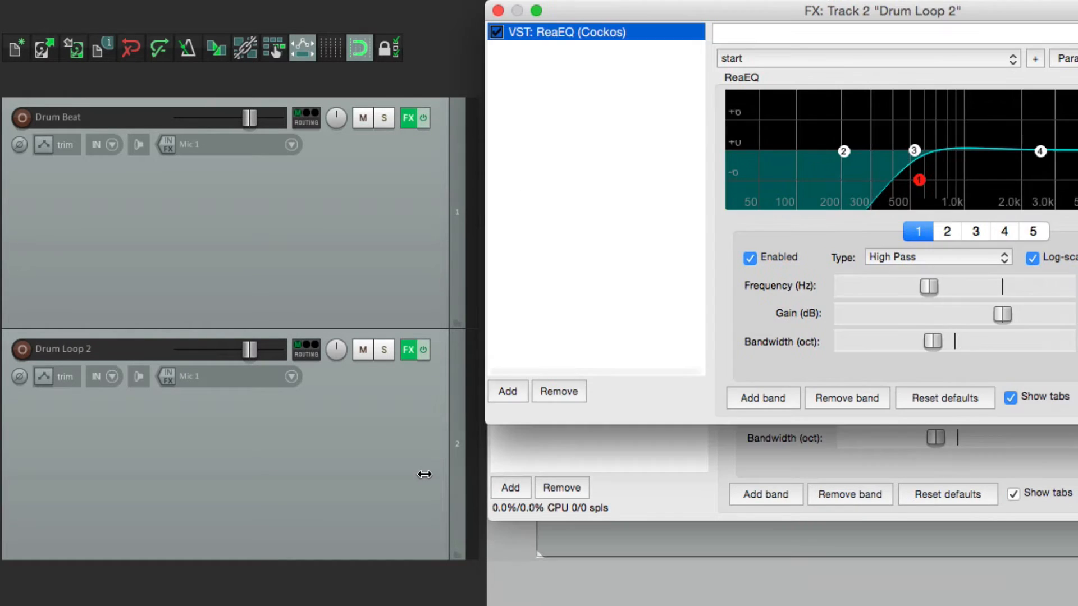
click(498, 10)
click(500, 109)
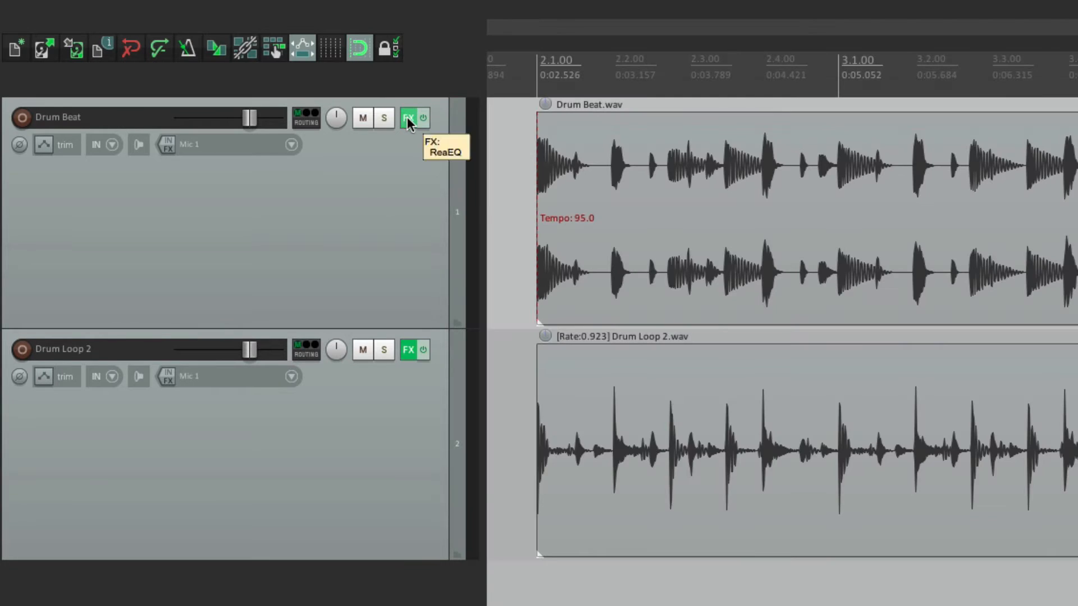
Step: Show the ReaEQ windows of both tracks side by side to compare their high-pass frequencies
click(409, 118)
click(408, 350)
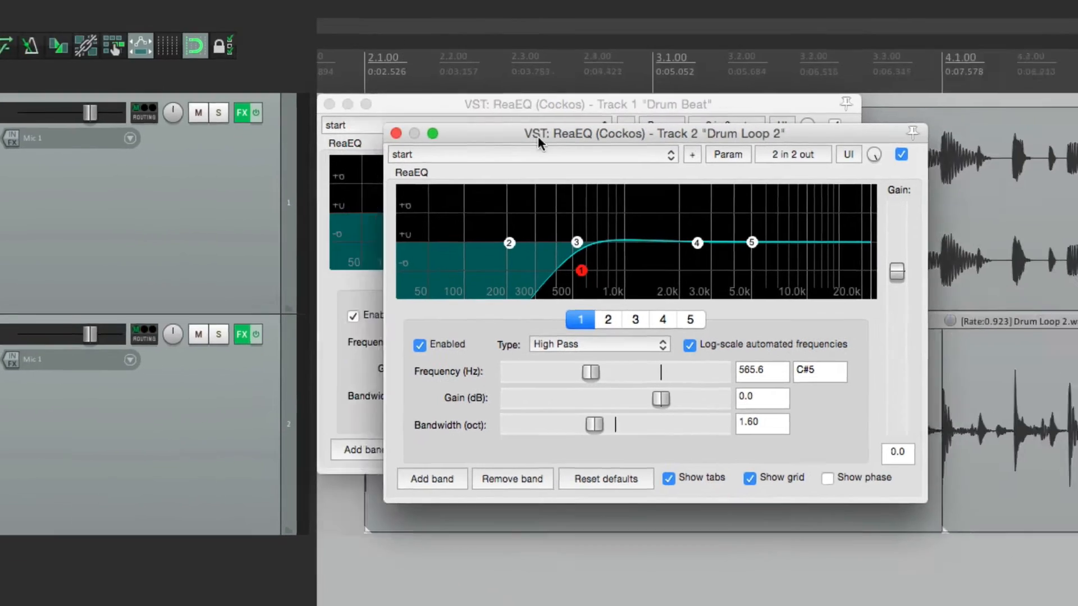
drag(538, 136, 633, 103)
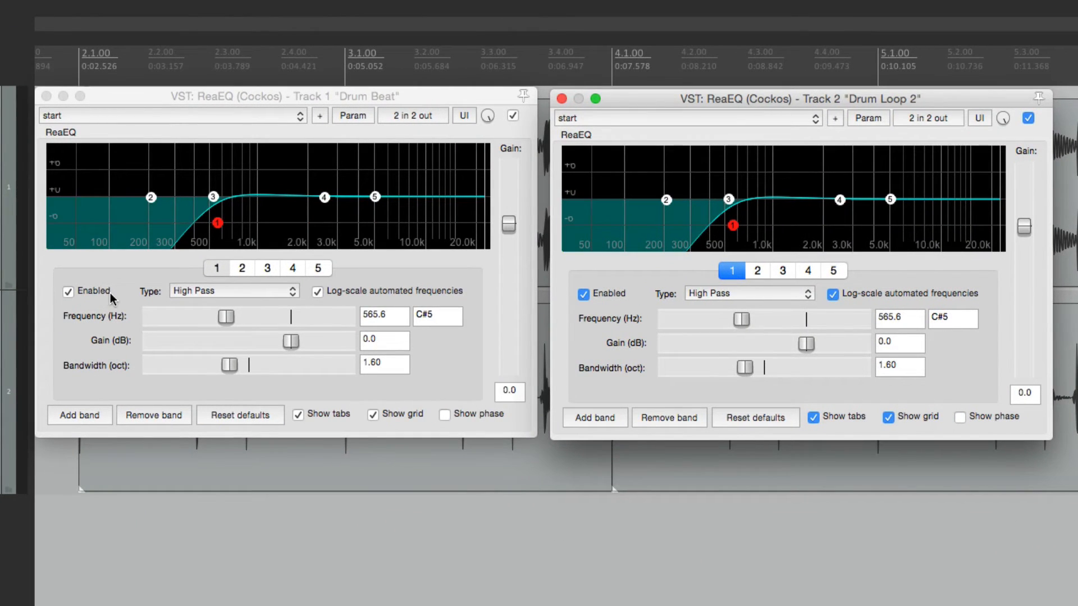
click(178, 103)
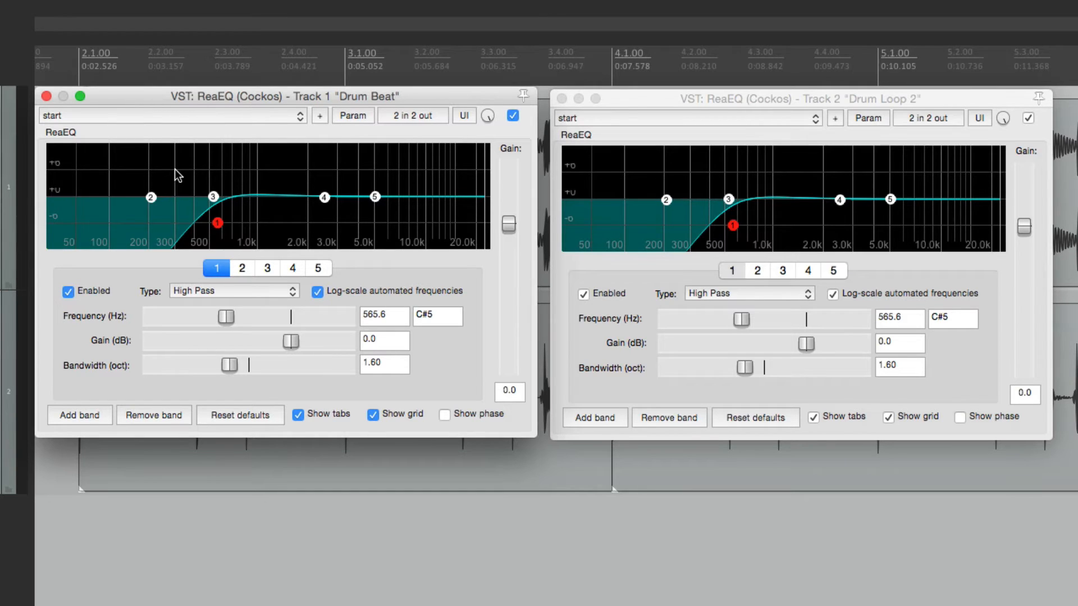
Step: Close the copied ReaEQ and remove it from the Drum Loop 2 track
click(562, 98)
click(422, 352)
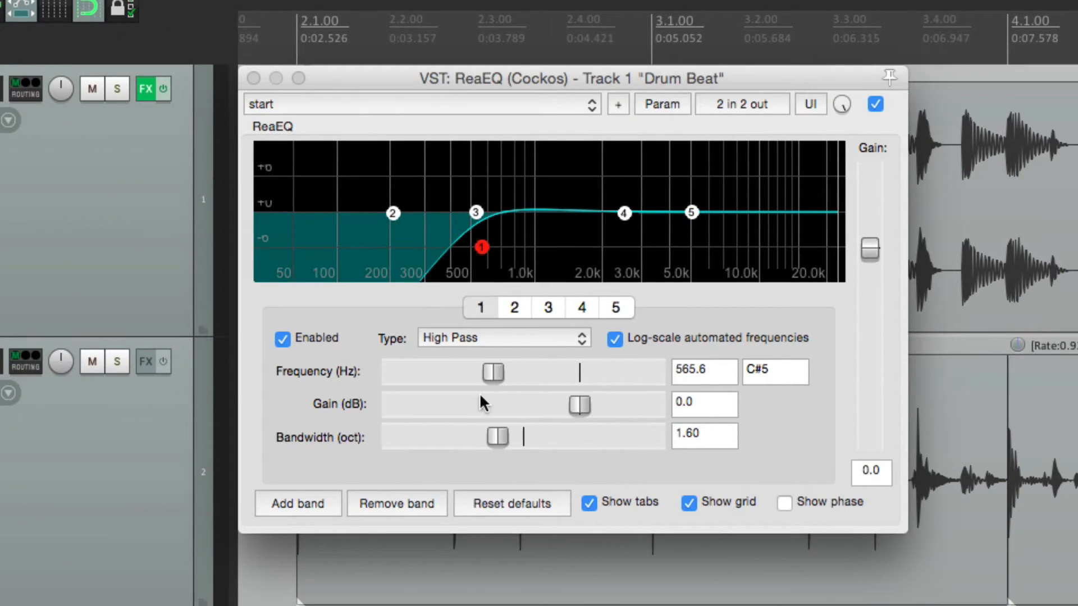
Step: Restrict the Drum Beat high-pass frequency's MIDI Chan 1 CC 75 assignment to respond only when the track or item is selected
click(492, 373)
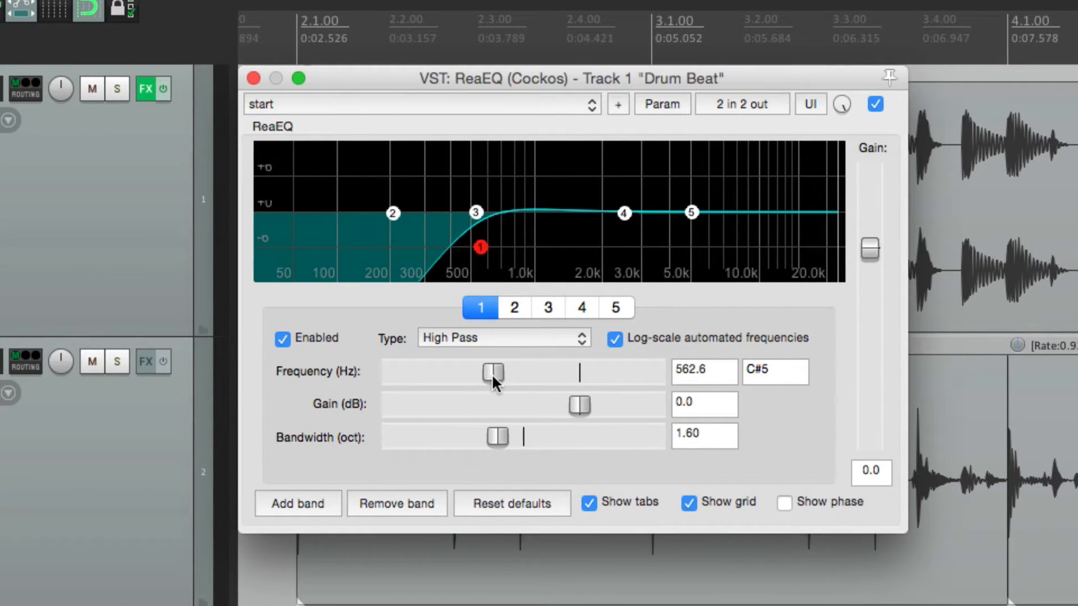
click(661, 104)
click(653, 237)
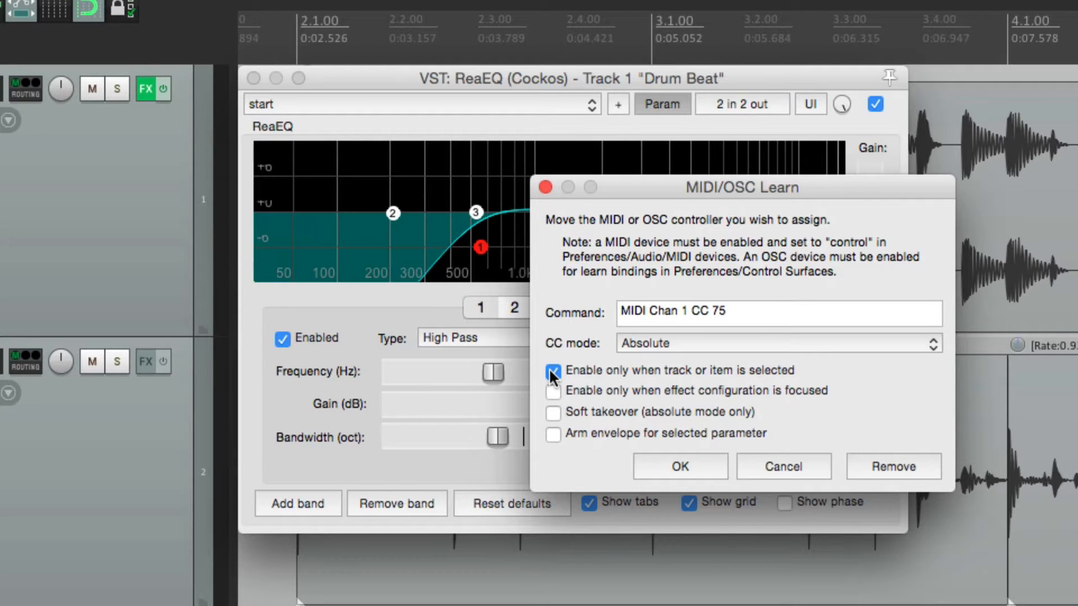
click(682, 465)
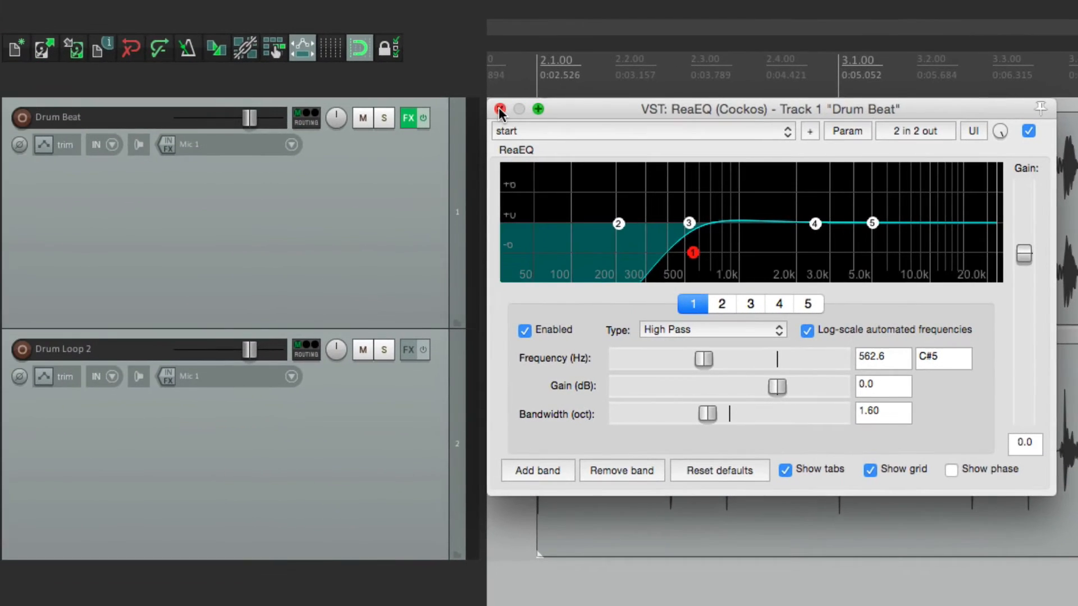
Step: Copy the Drum Beat track's updated ReaEQ to the Drum Loop 2 track and close all effect windows
click(500, 109)
click(409, 117)
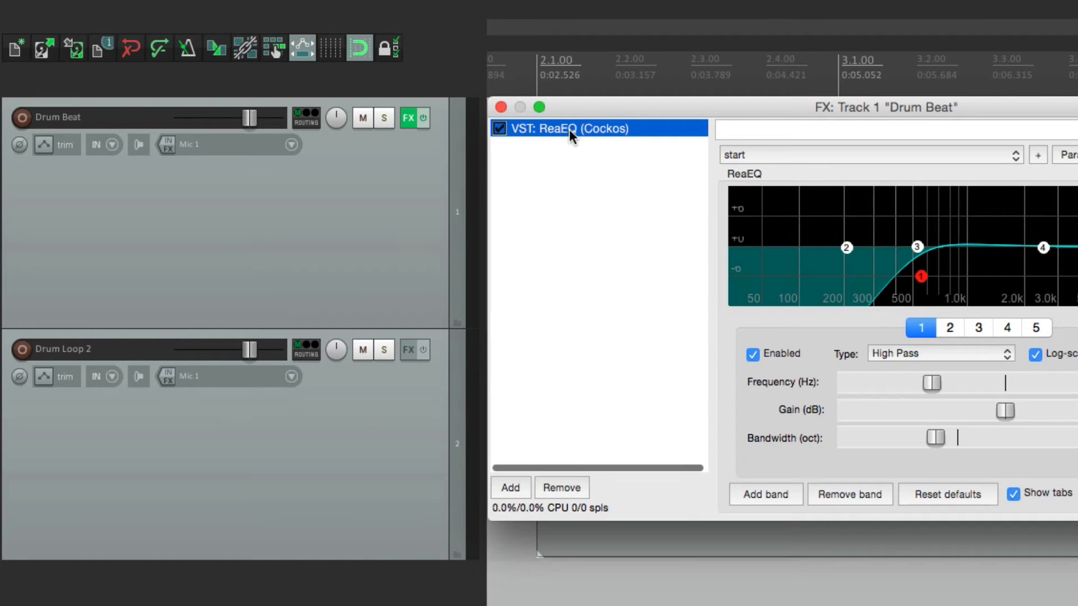
drag(390, 457, 446, 466)
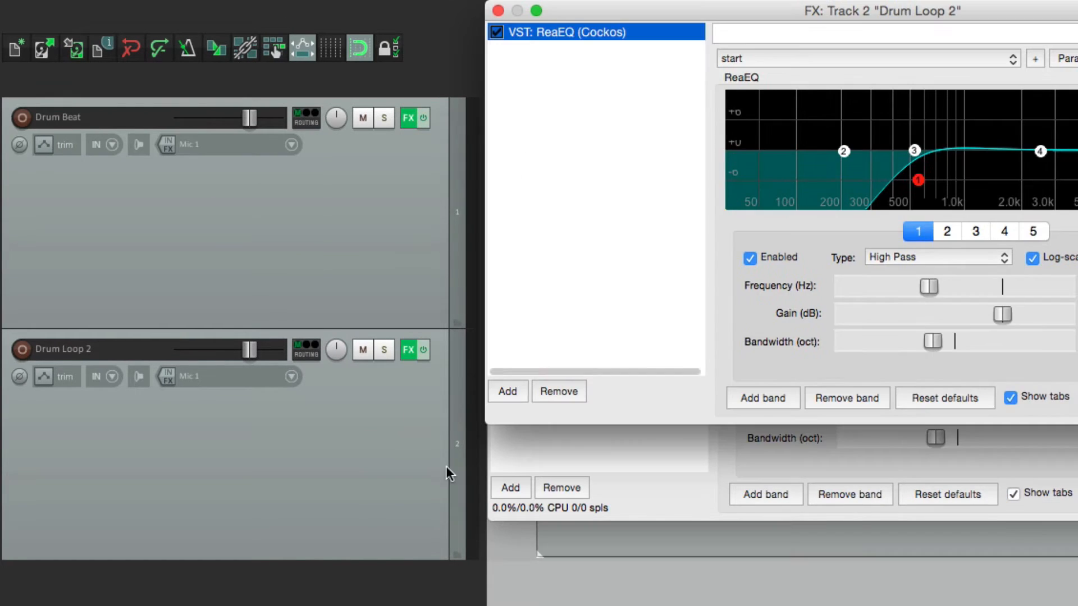
click(502, 7)
click(500, 106)
Step: Show the ReaEQ windows of Drum Beat and Drum Loop 2 side by side
right_click(408, 118)
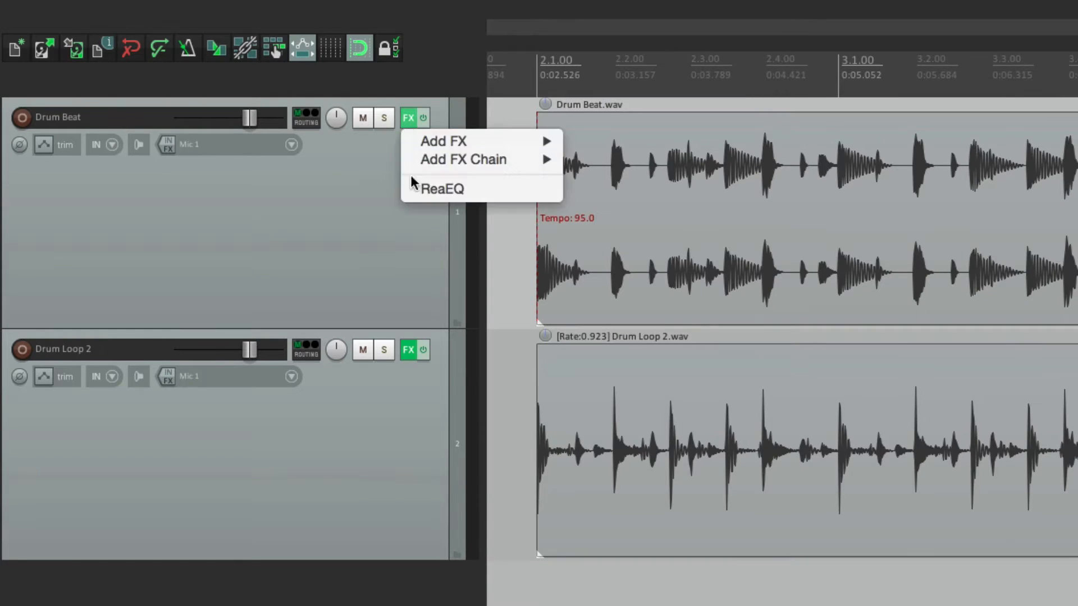
click(418, 188)
right_click(409, 349)
click(431, 419)
drag(590, 145, 742, 75)
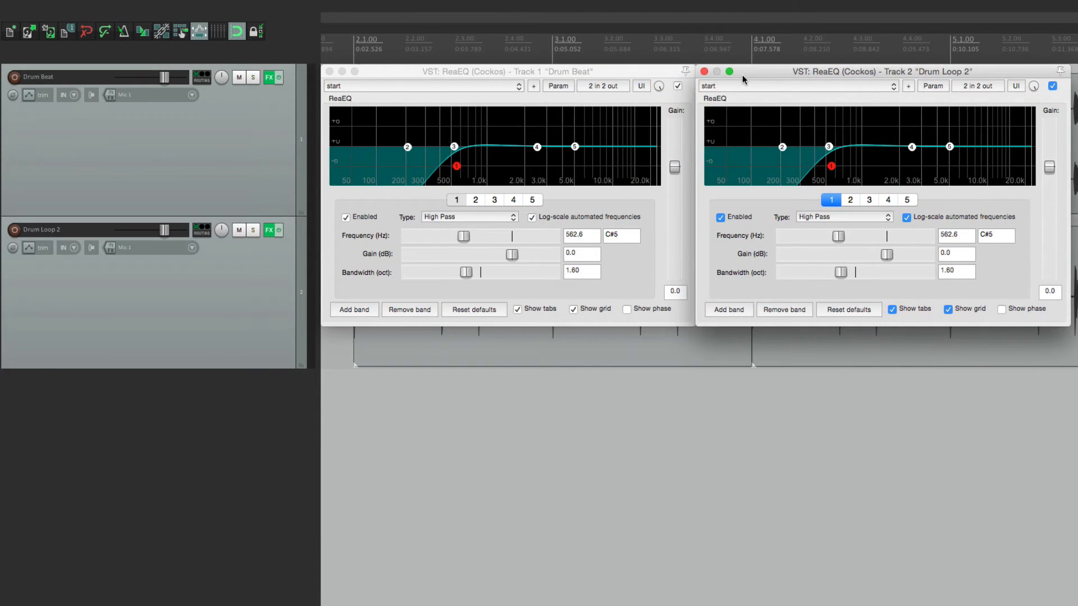
Step: Test the controller on the high-pass frequency with Drum Beat selected, with Drum Loop 2 selected, and with both tracks selected together
click(264, 151)
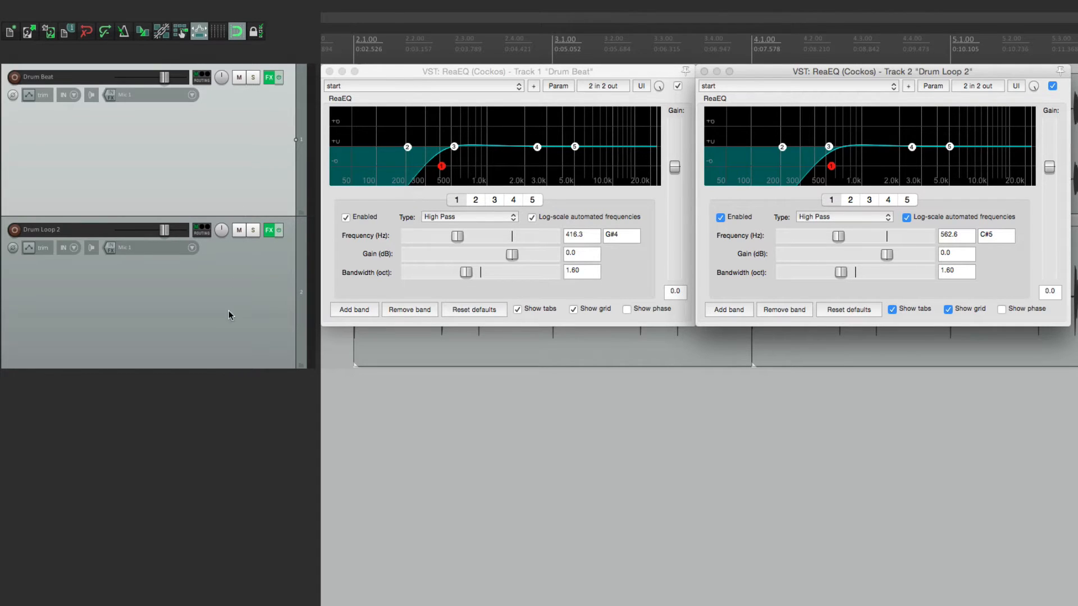
click(230, 327)
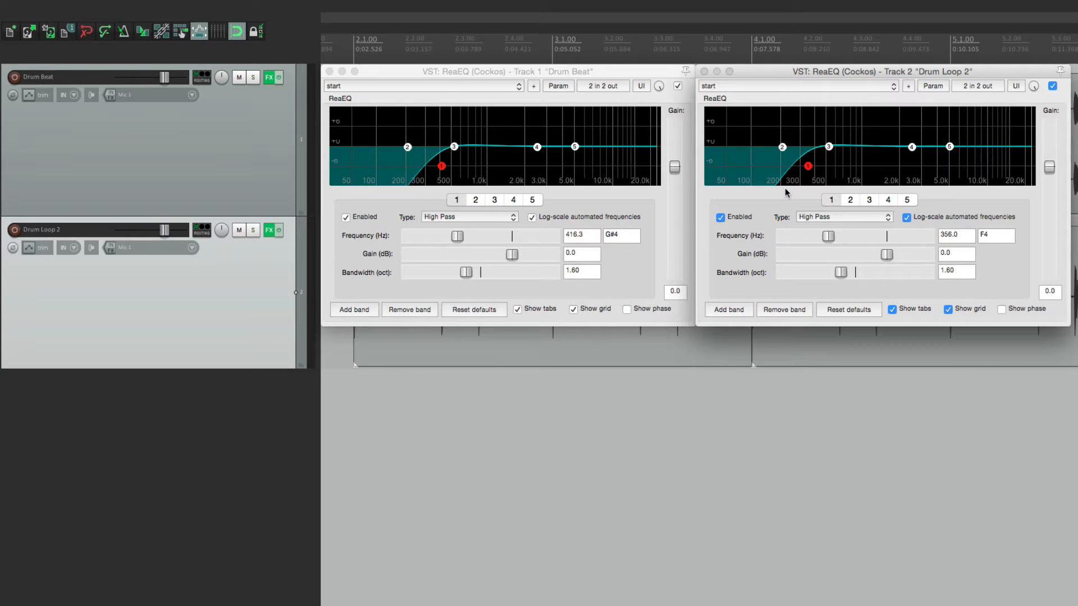
click(245, 160)
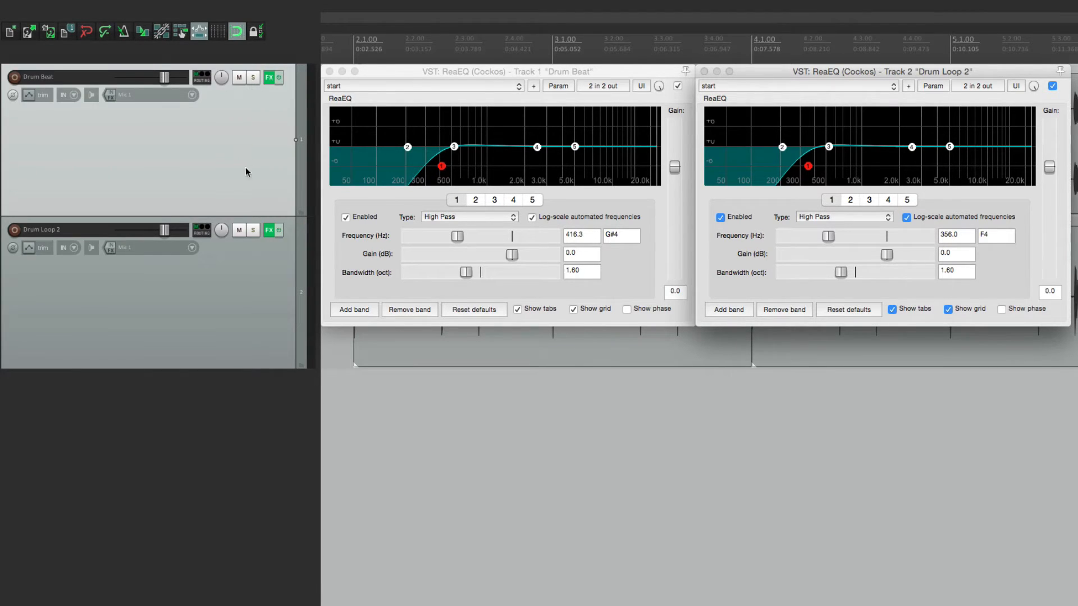
shift+click(262, 263)
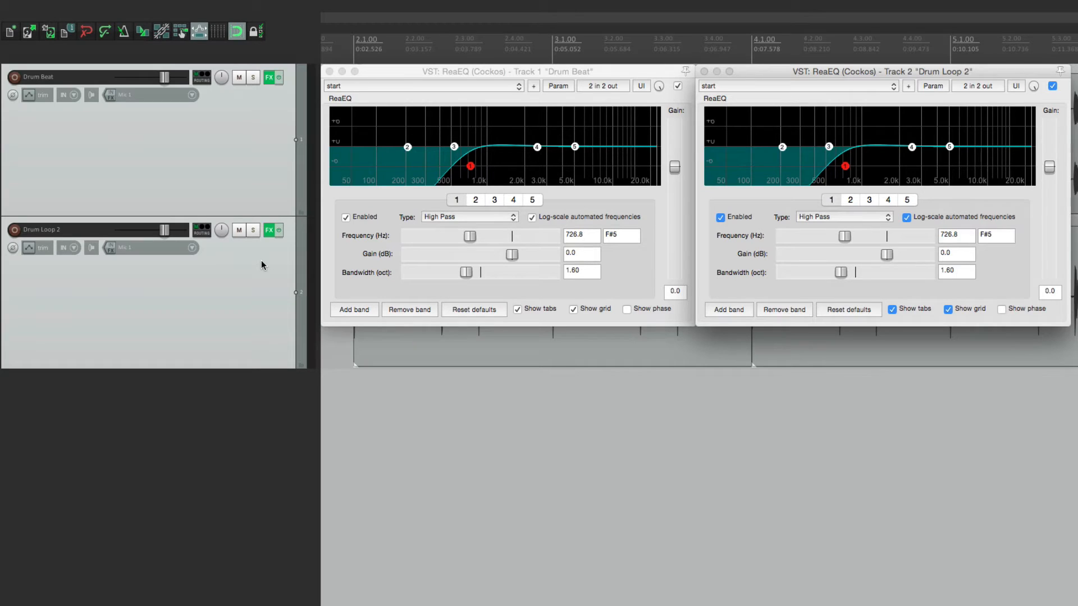
Step: Show the high-pass frequency in the track controls of Drum Beat and Drum Loop 2, and close both ReaEQ windows
click(472, 238)
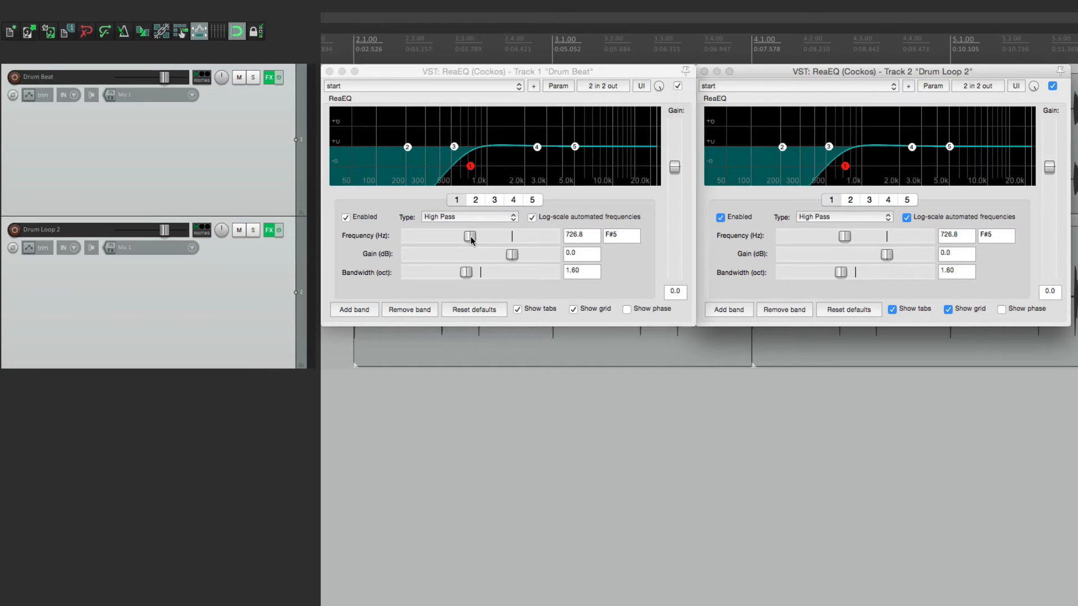
click(559, 87)
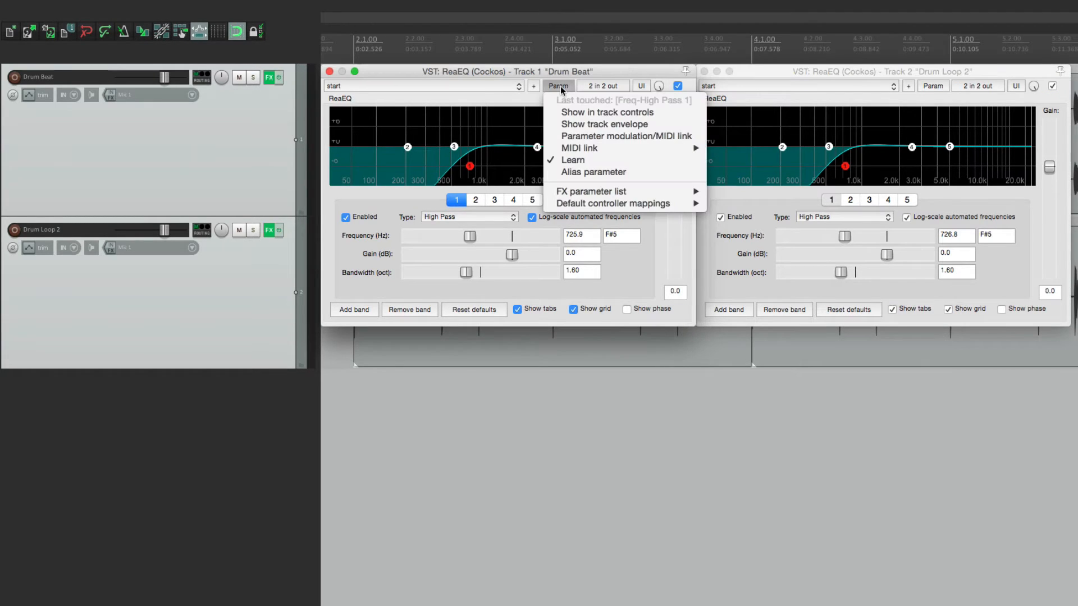
click(555, 115)
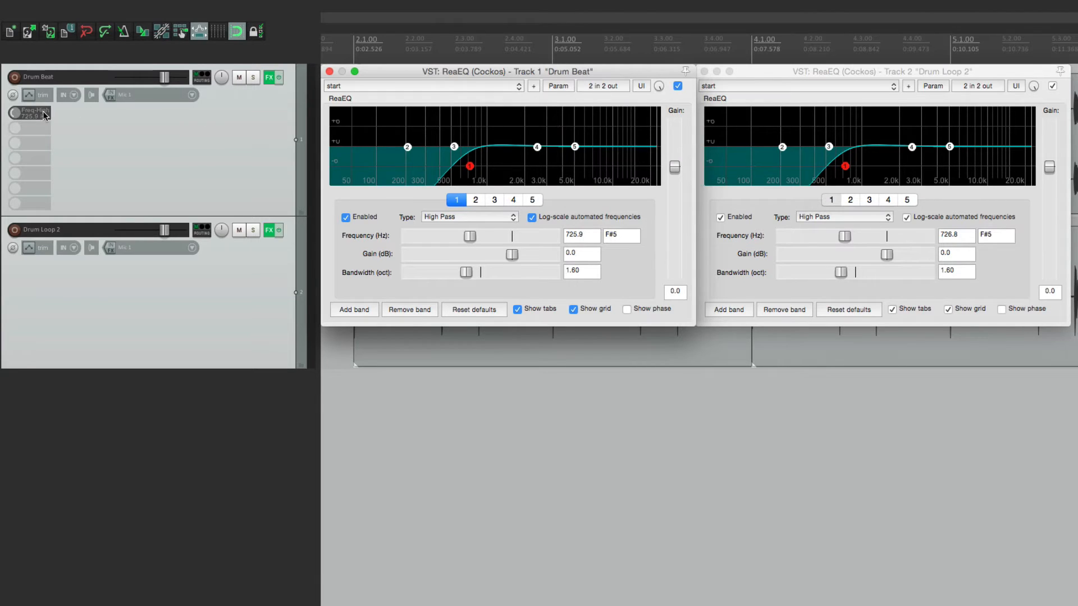
click(839, 72)
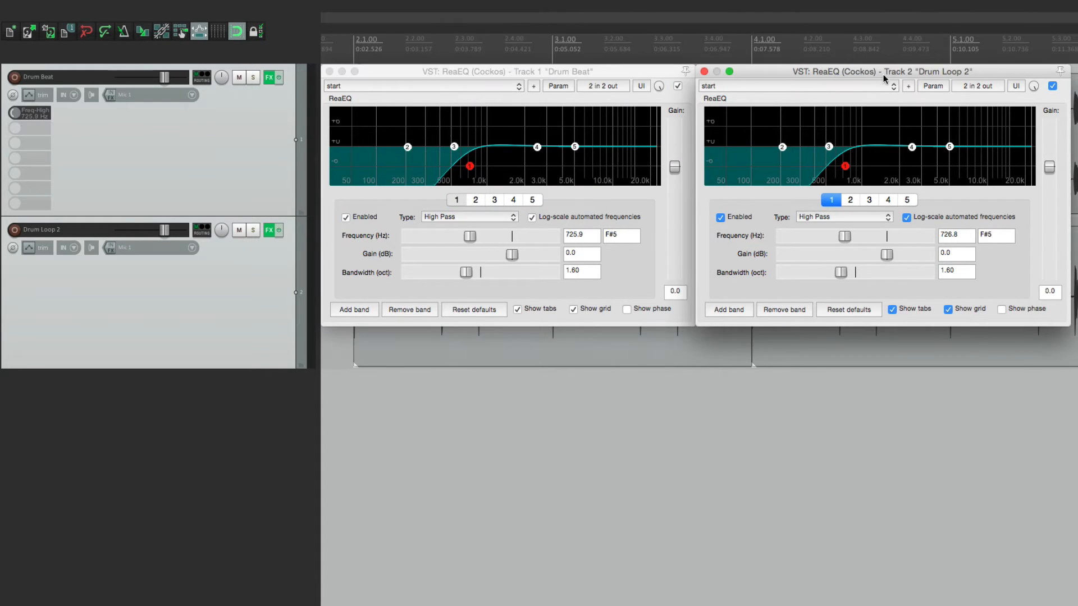
click(939, 87)
click(932, 115)
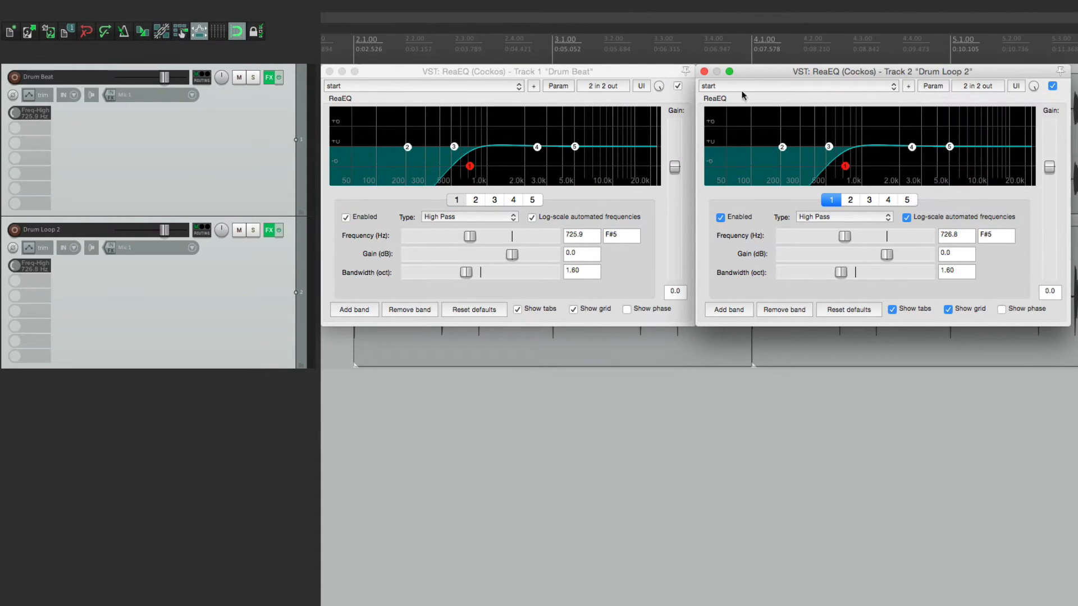
click(704, 72)
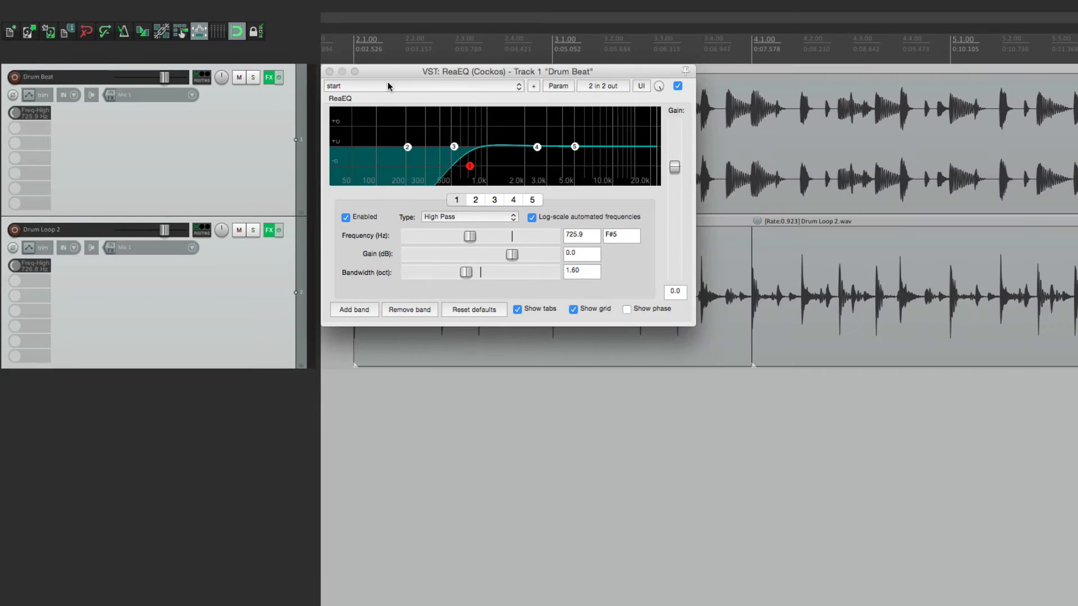
click(329, 71)
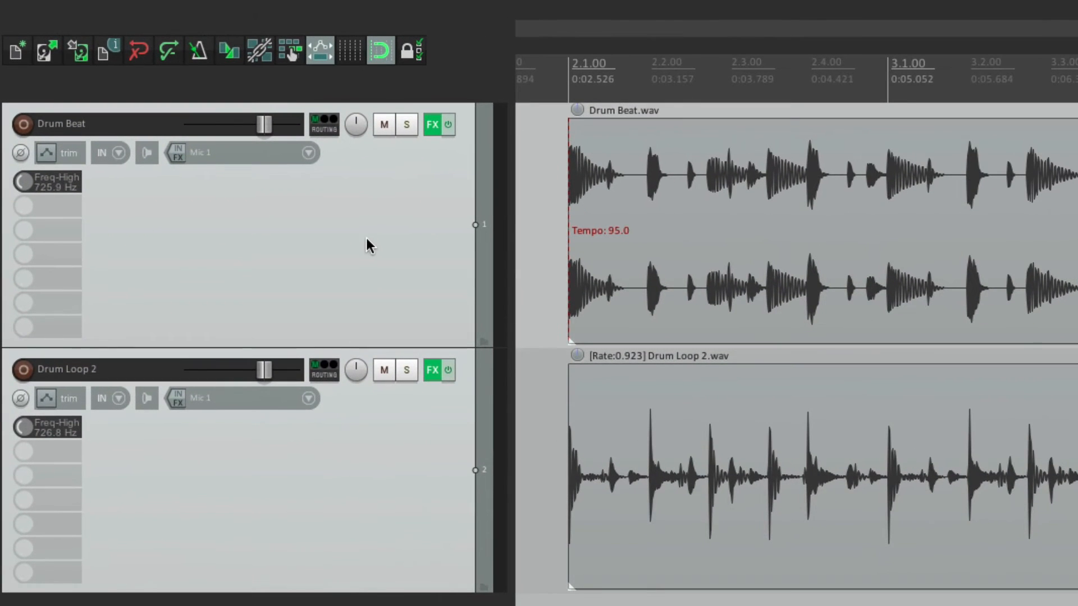
Step: Test the controller with Drum Beat and Drum Loop 2 selected in turn, and remove ReaEQ from Drum Loop 2
click(368, 239)
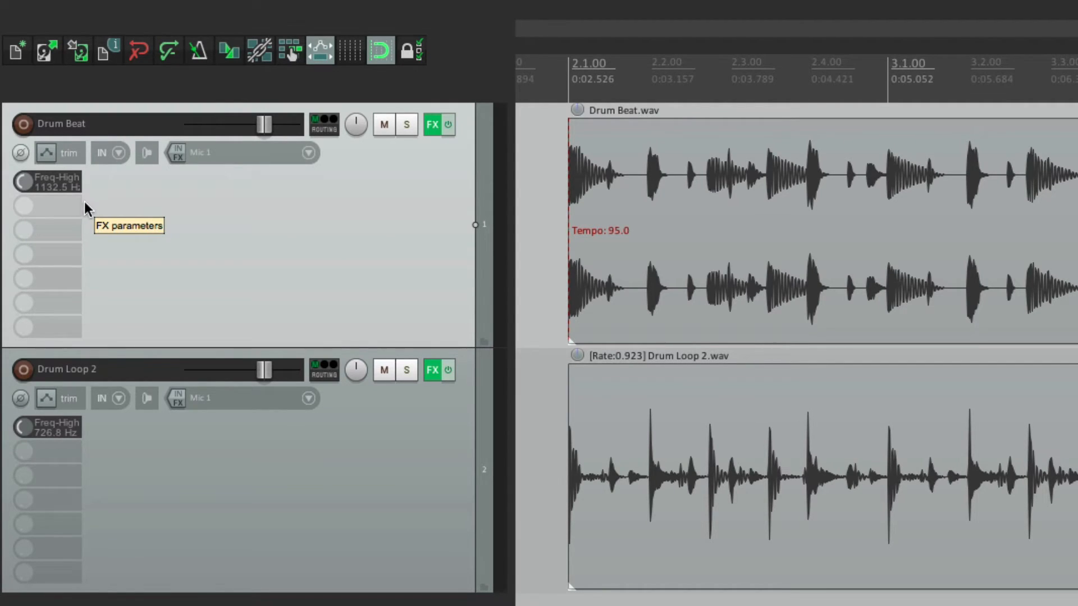
click(150, 487)
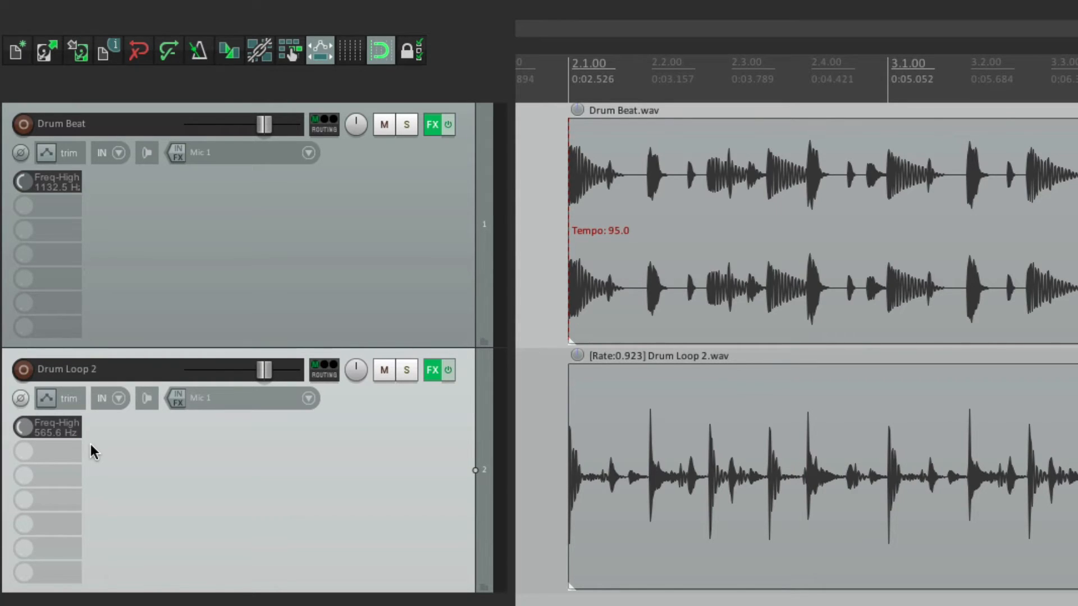
click(431, 371)
Step: Set Drum Beat's high-pass frequency assignment to respond only when the effect configuration is focused, instead of when the track or item is selected
click(432, 125)
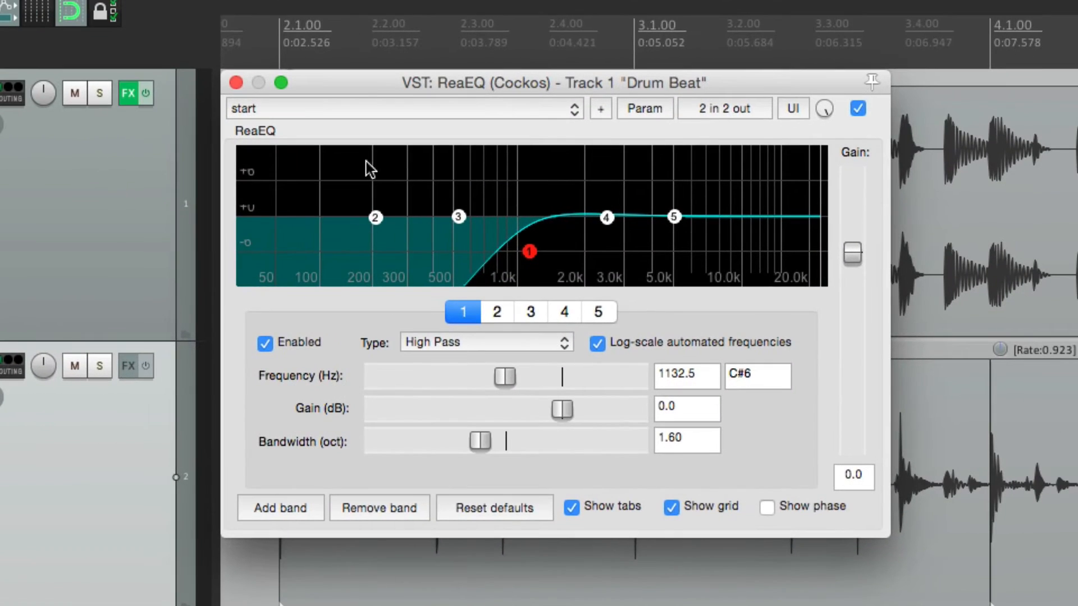
click(503, 375)
click(639, 108)
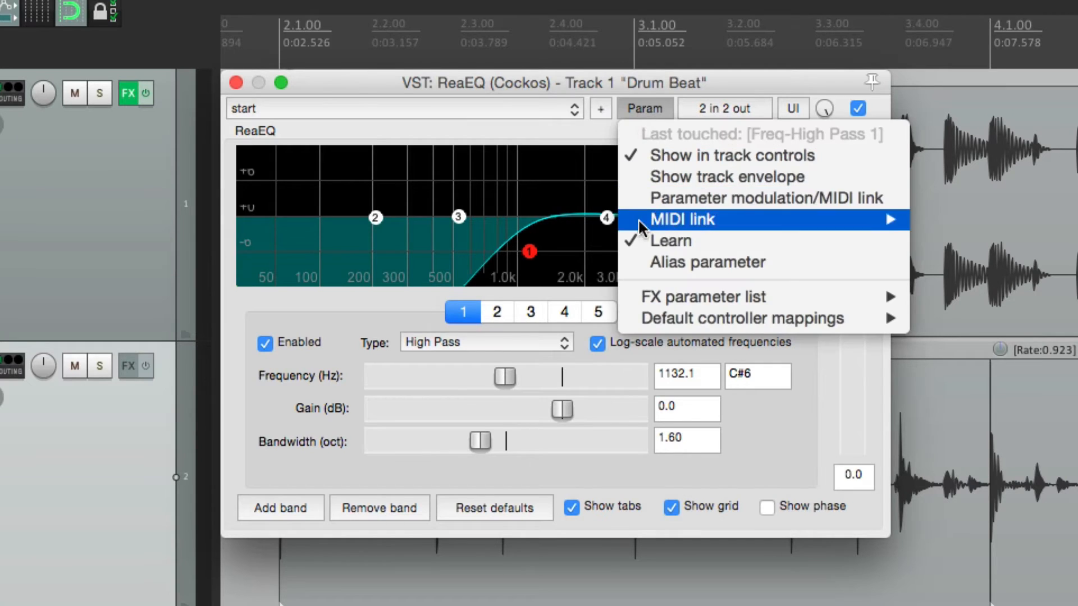
click(639, 243)
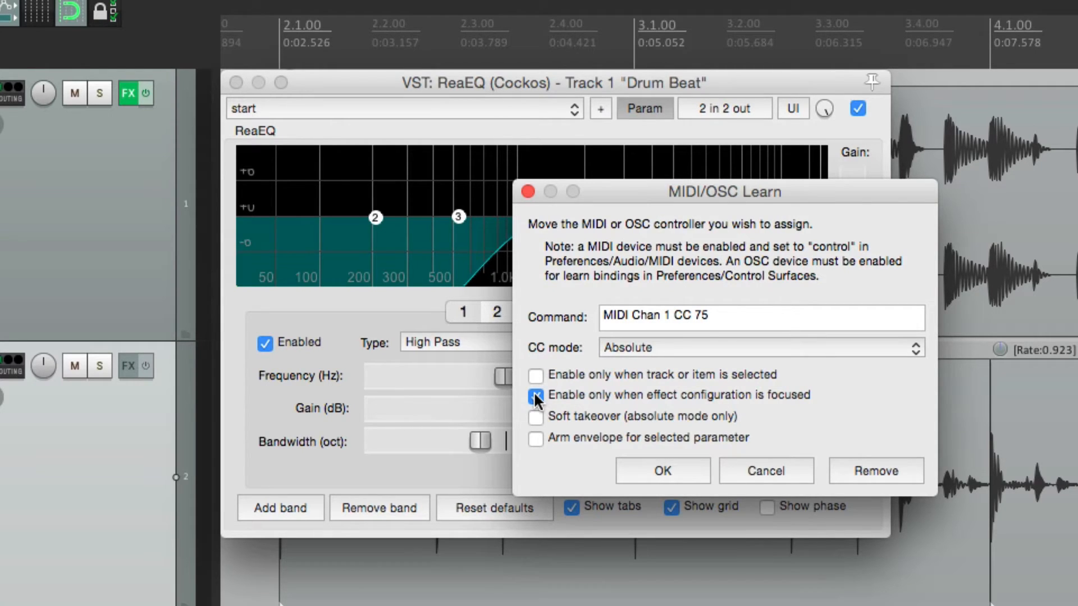
click(646, 469)
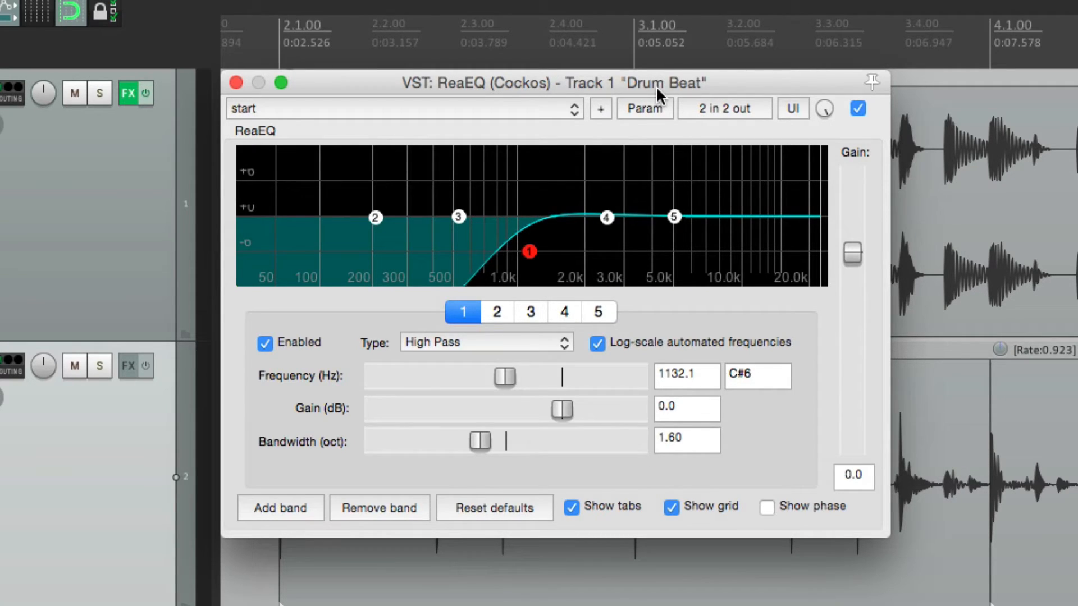
Step: Test the controller with Drum Beat's ReaEQ closed and reopened, set the high-pass frequency to 287.9 Hz, and close the window
click(235, 83)
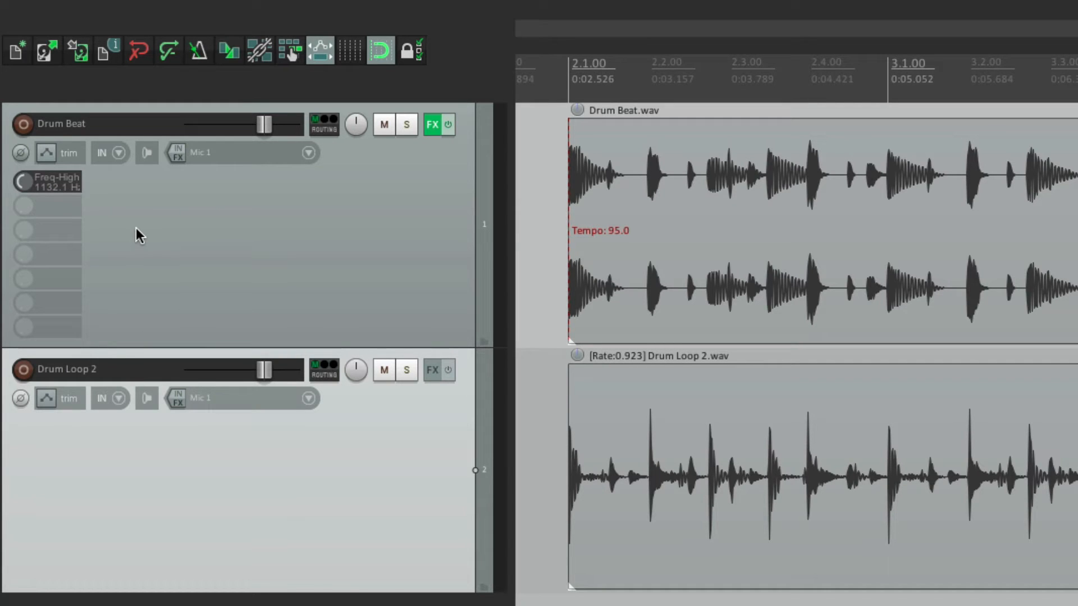
click(432, 124)
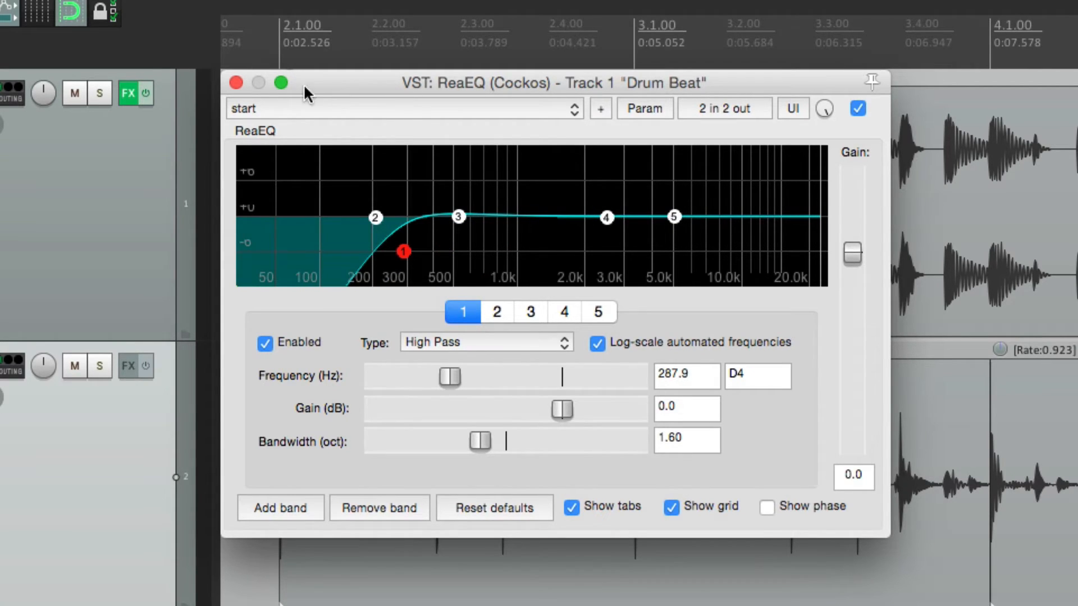
click(236, 84)
Step: Copy Drum Beat's ReaEQ with its focus-only assignment to Drum Loop 2 and close both effects chain windows
click(128, 93)
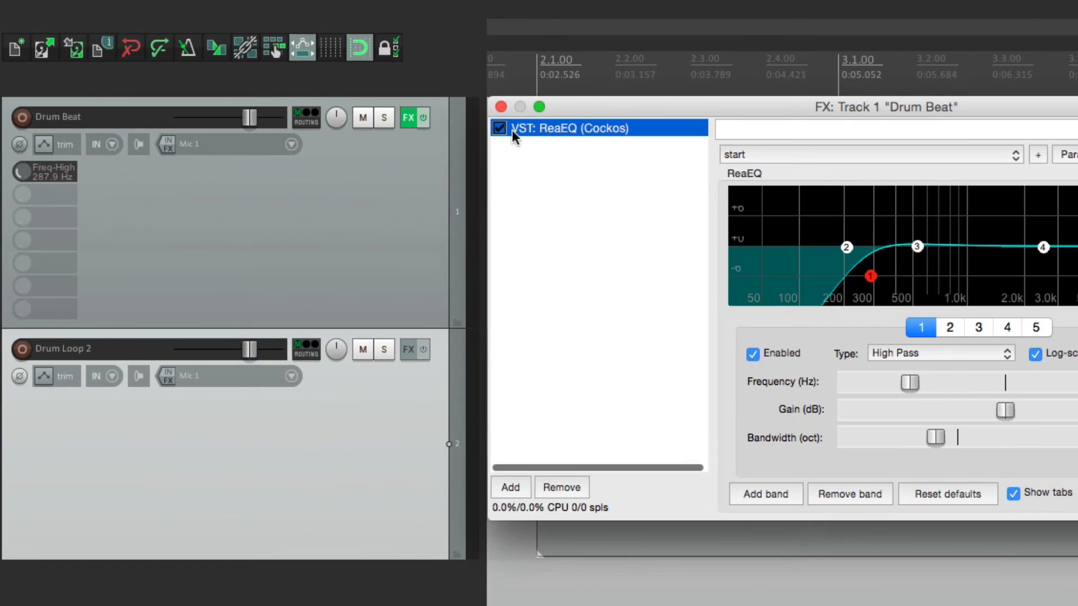
drag(541, 131, 314, 466)
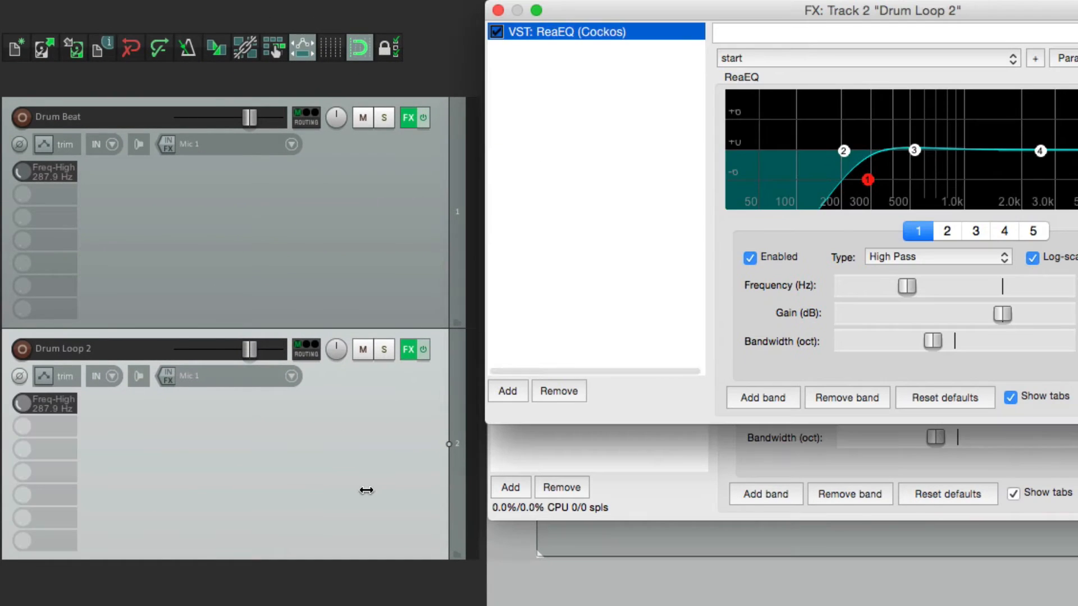
click(498, 10)
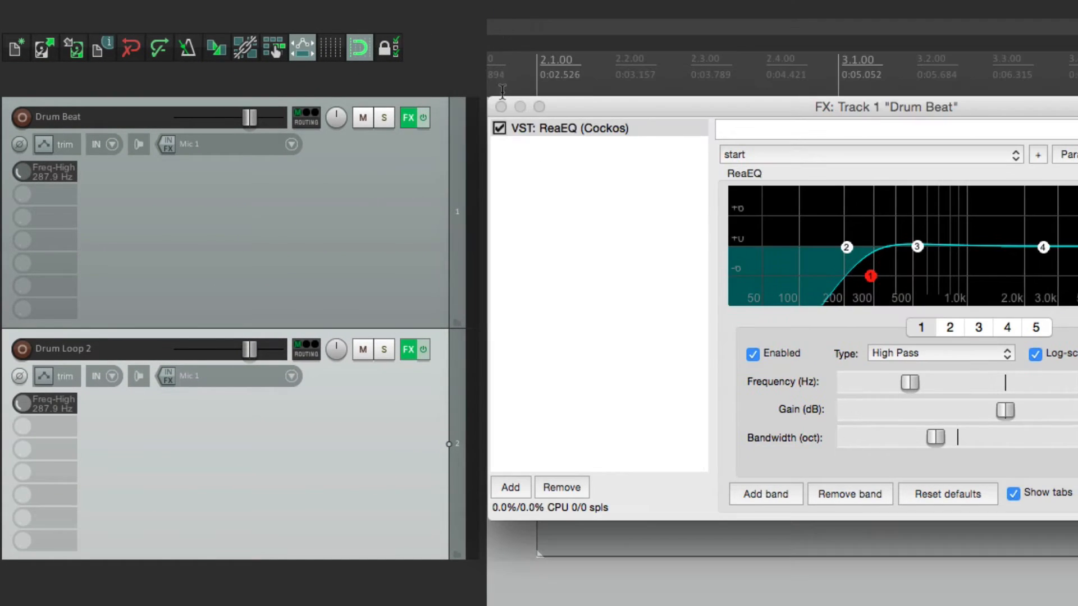
click(499, 113)
Step: Focus each track's ReaEQ in turn, set its high-pass frequency with the controller to 244.6 Hz on Drum Beat and 303.8 Hz on Drum Loop 2, and close both
click(411, 118)
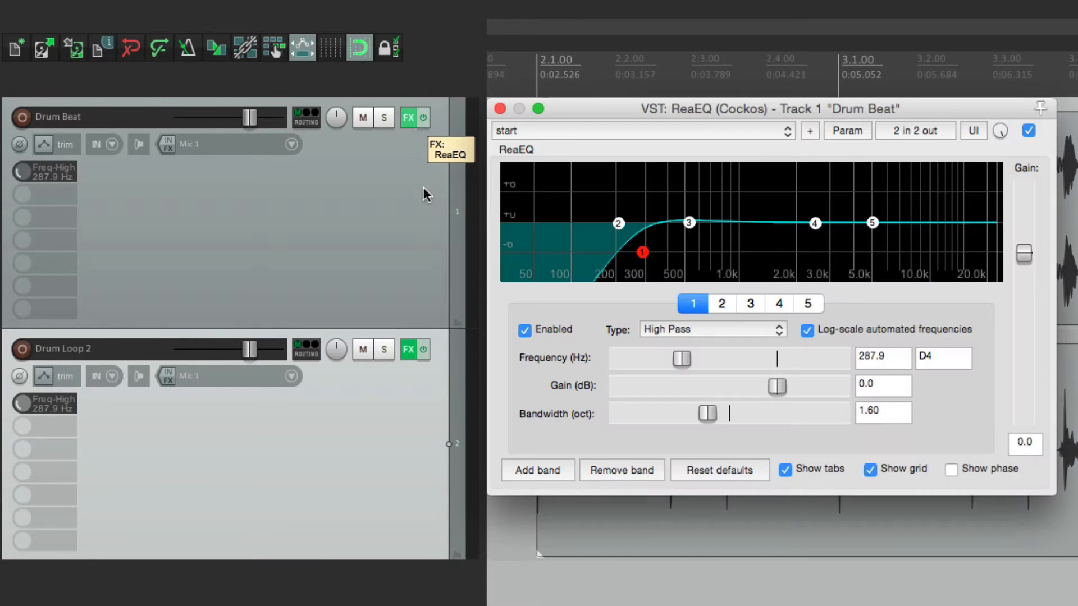
click(404, 348)
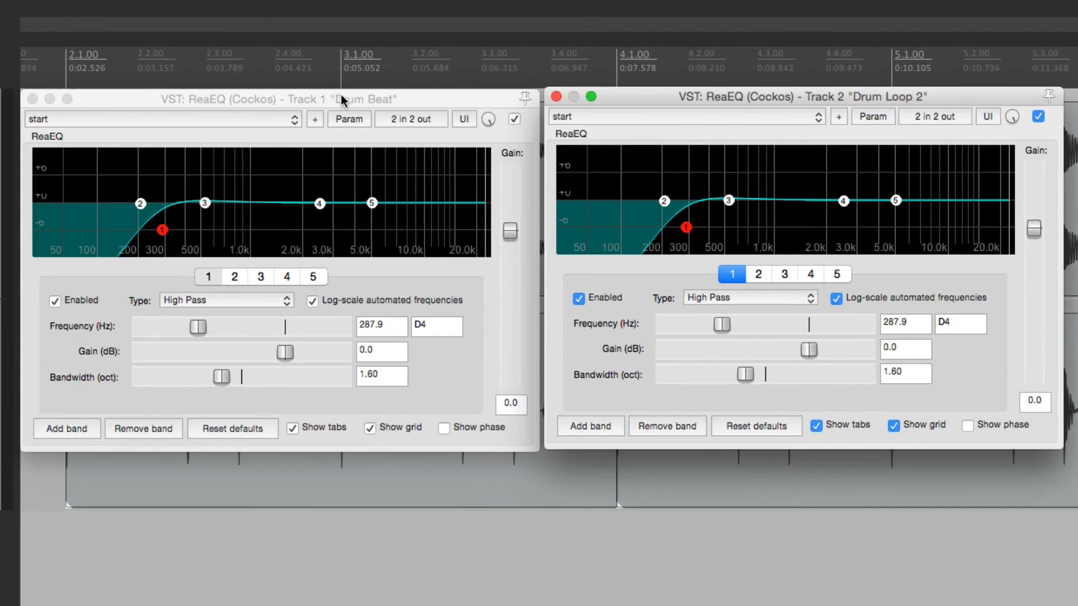
click(543, 68)
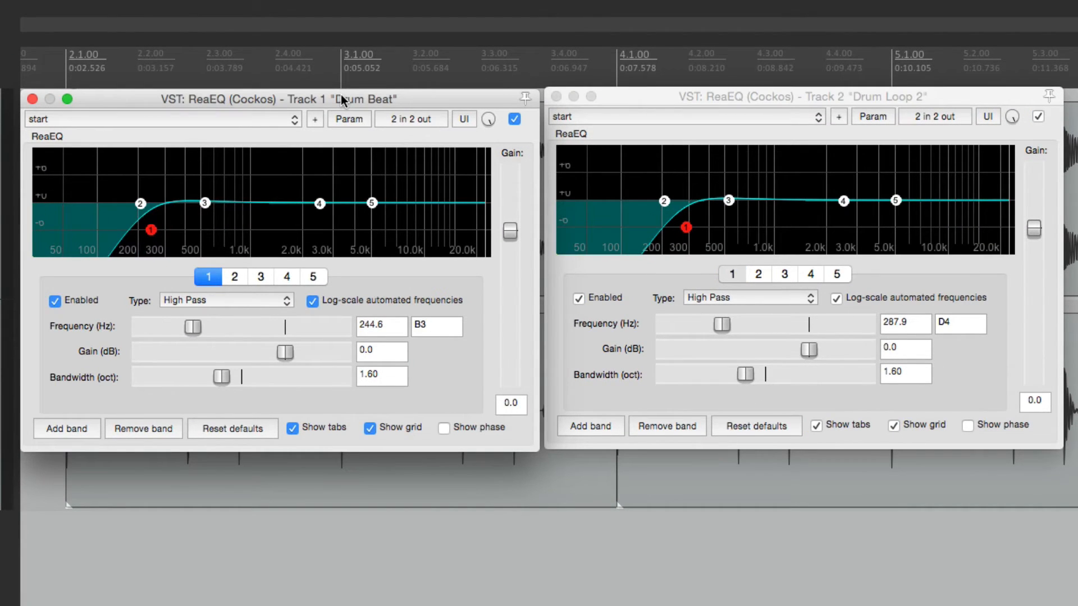
click(648, 99)
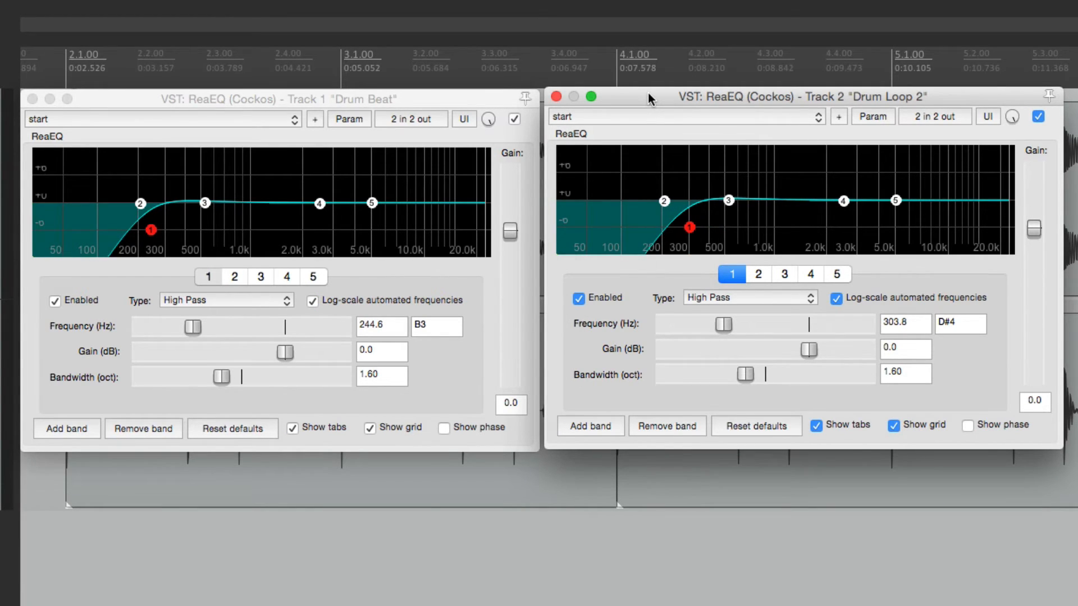
click(556, 99)
click(33, 99)
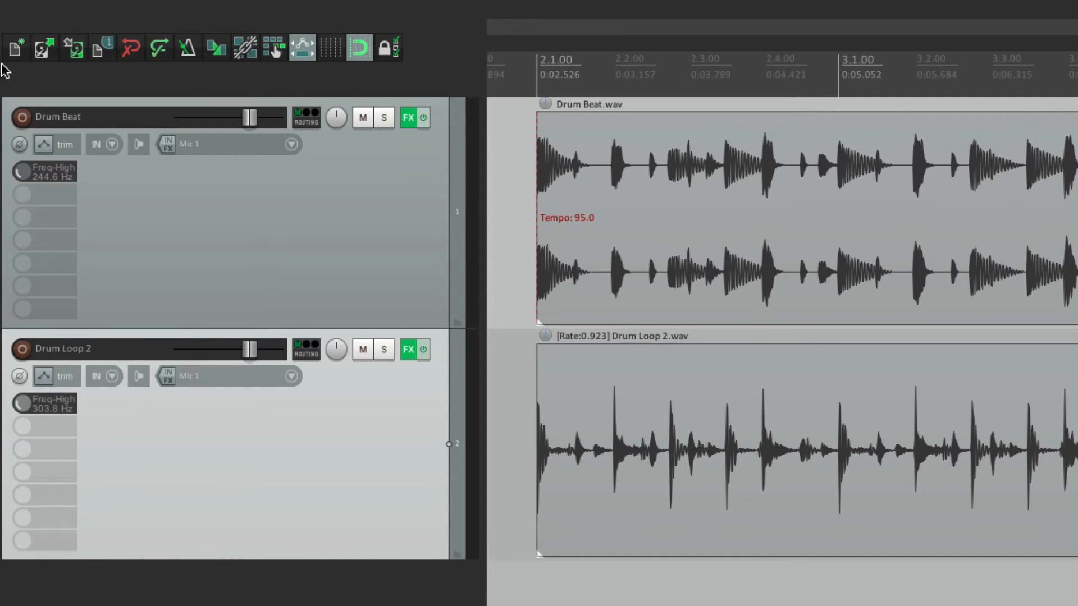
Step: Enable soft takeover for the MIDI Chan 1 CC 75 assignment of Drum Beat's high-pass frequency
click(409, 119)
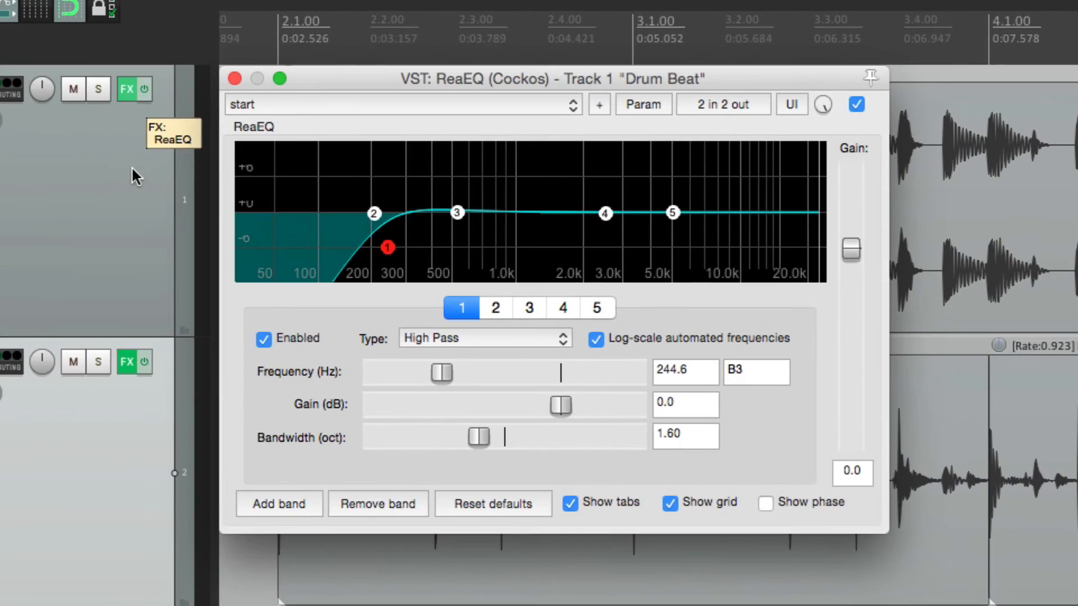
click(648, 102)
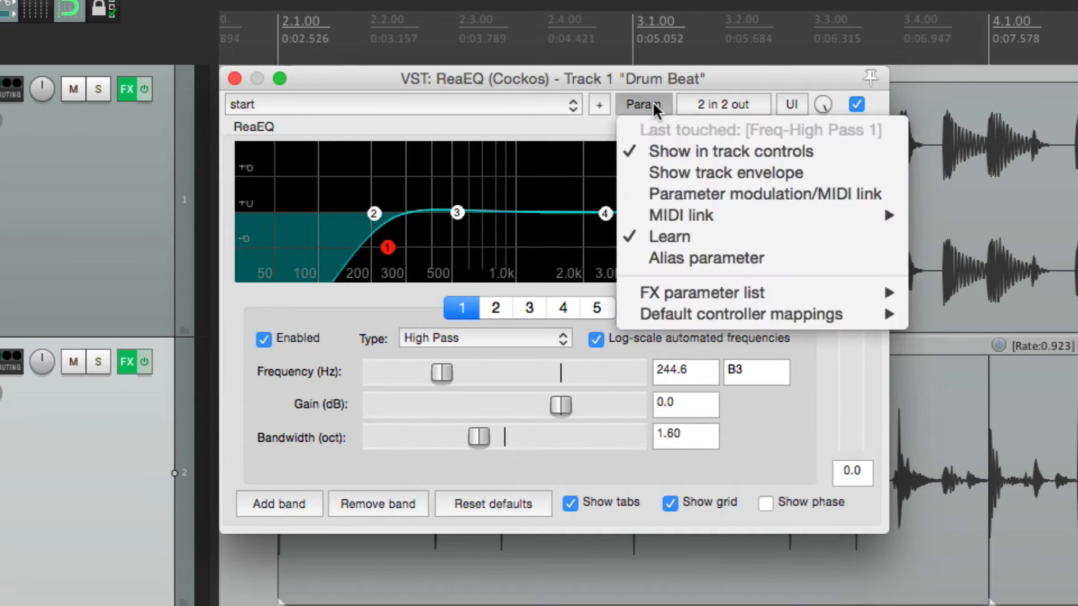
click(642, 238)
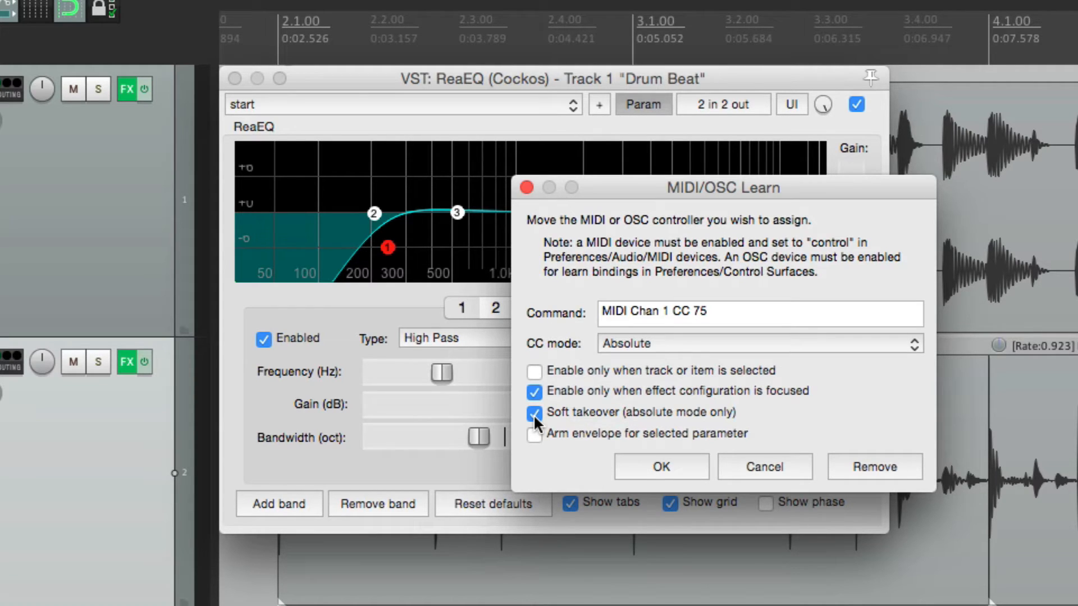
click(658, 465)
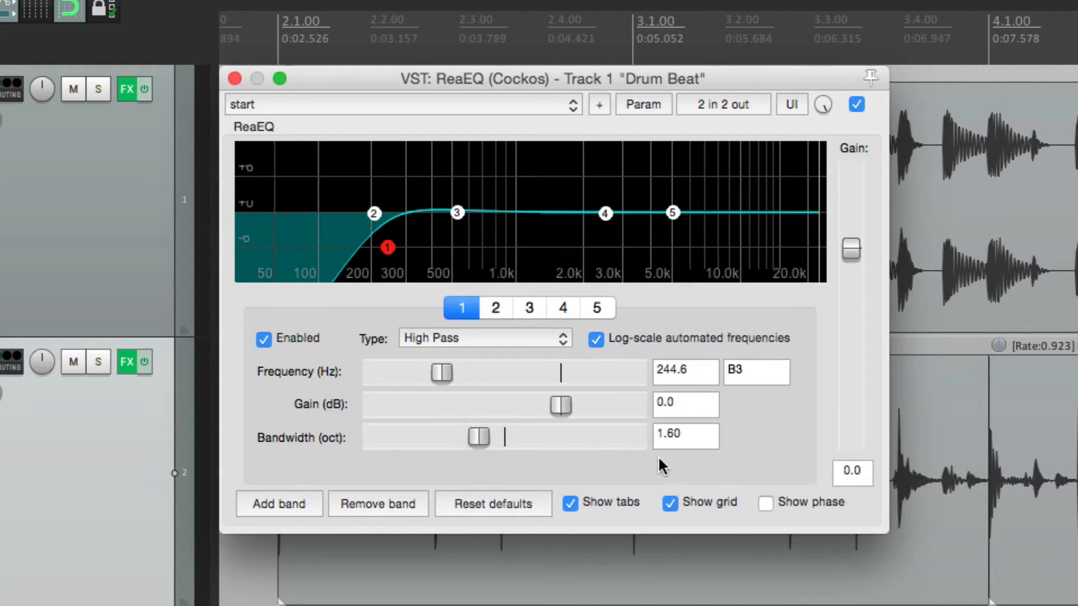
Step: Test soft takeover by raising the high-pass frequency to about 1610 Hz on screen, picking it up with the controller and lowering it to 725.9 Hz
drag(442, 372, 522, 375)
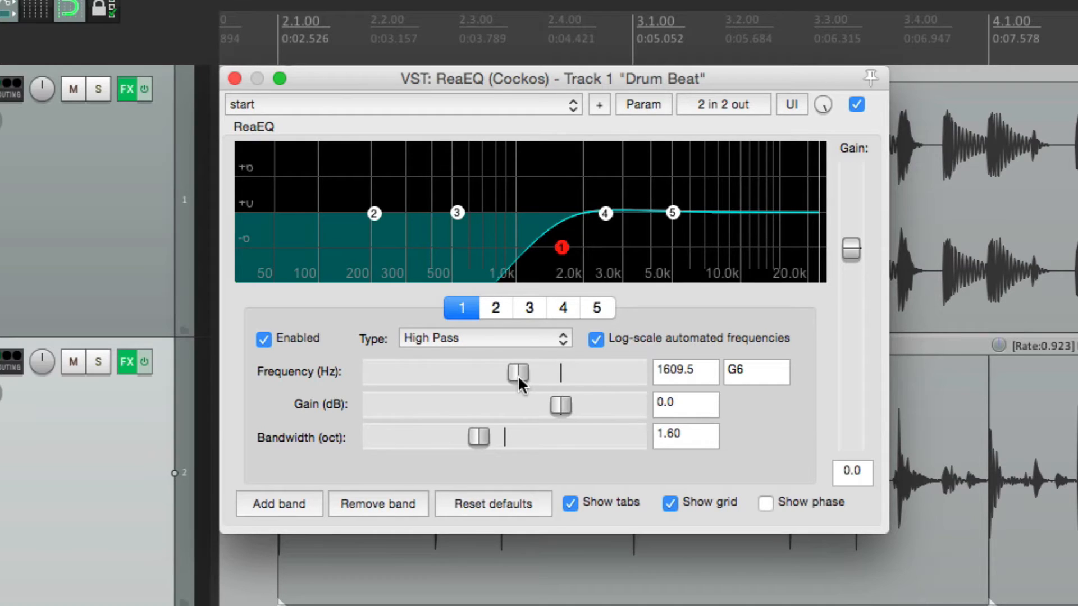
scroll(517, 375, up, 3)
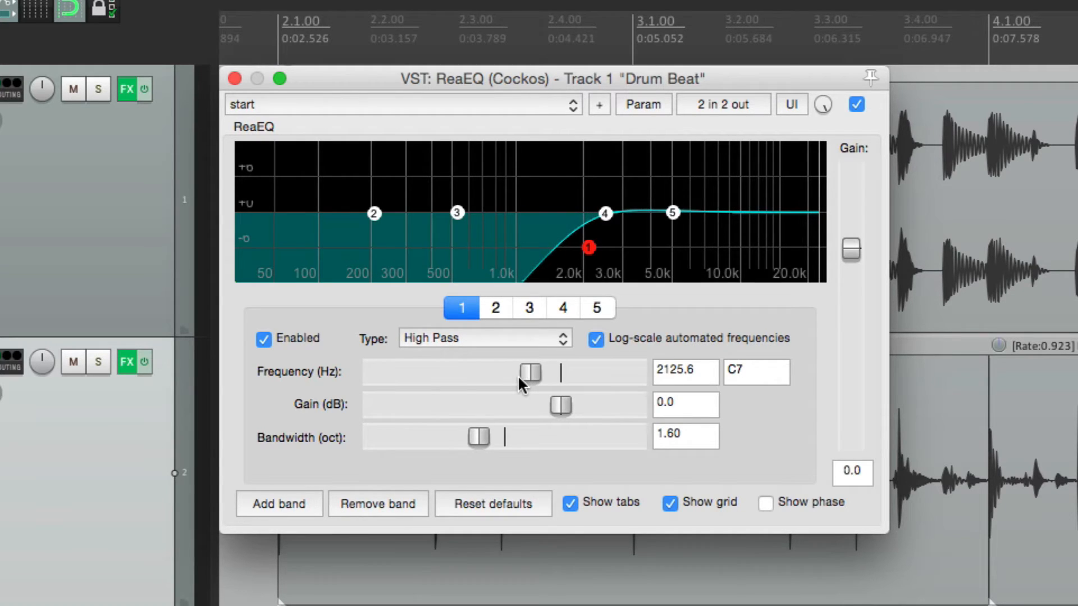
scroll(517, 375, up, 2)
scroll(517, 375, down, 5)
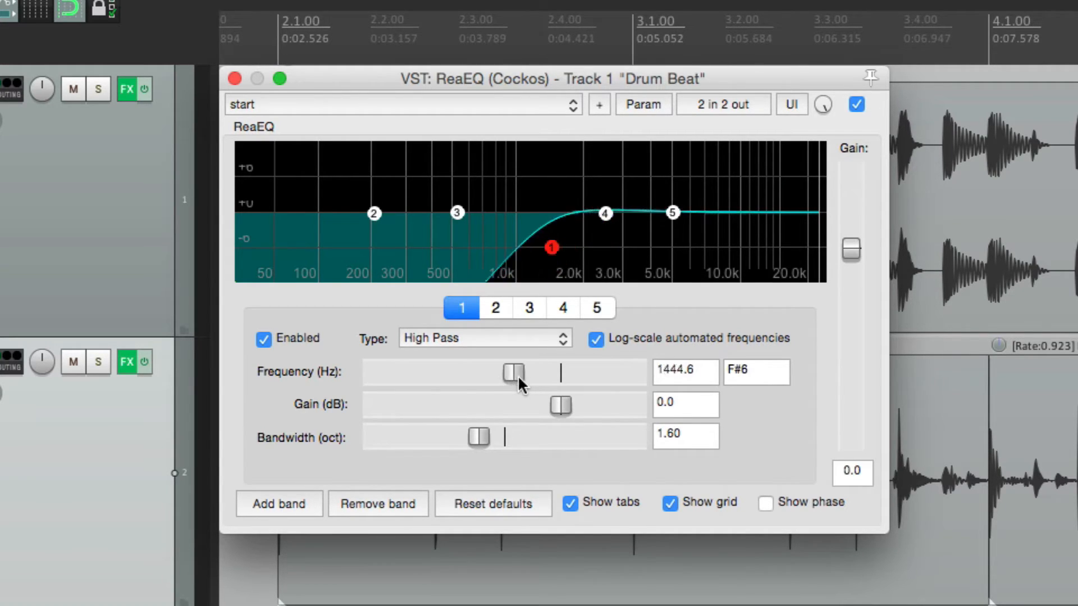
scroll(518, 375, up, 7)
scroll(518, 375, down, 12)
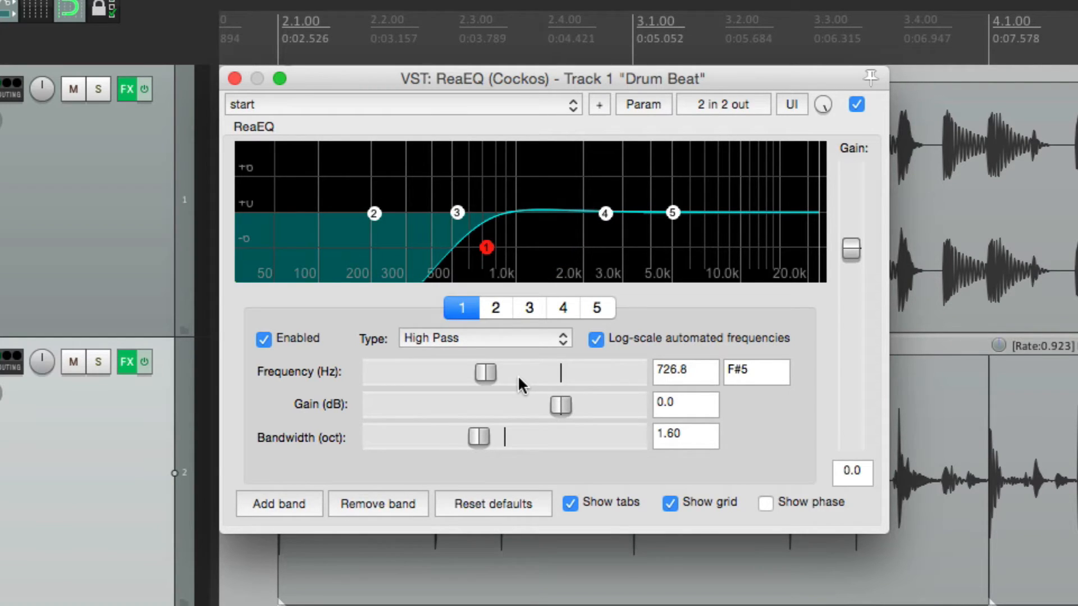
scroll(494, 373, down, 1)
Step: Disable soft takeover for the high-pass frequency's MIDI Chan 1 CC 75 assignment and set the frequency to 534.4 Hz
click(639, 103)
click(648, 235)
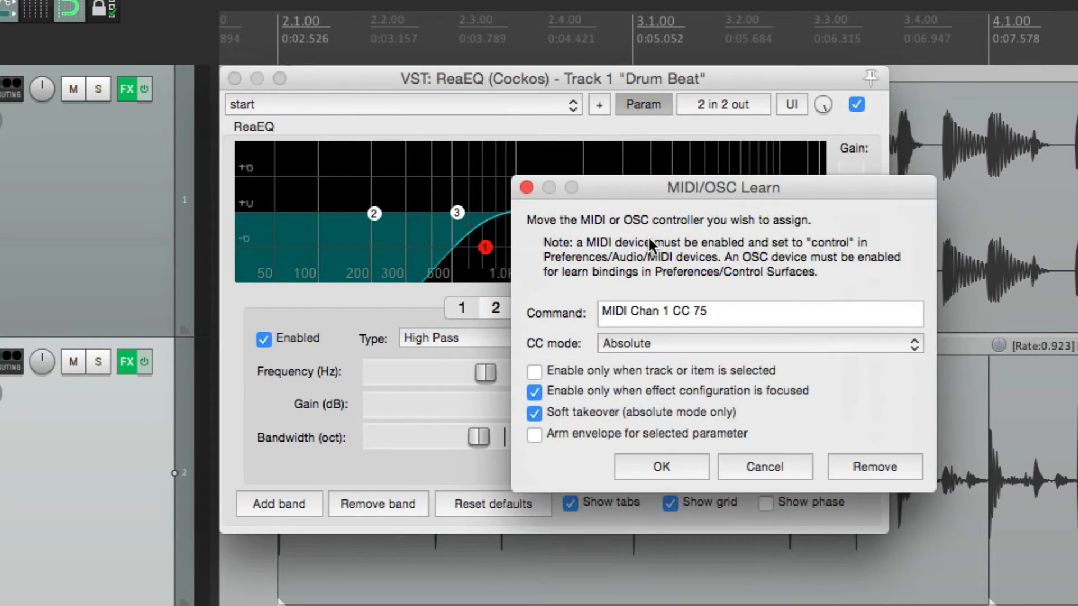
click(660, 462)
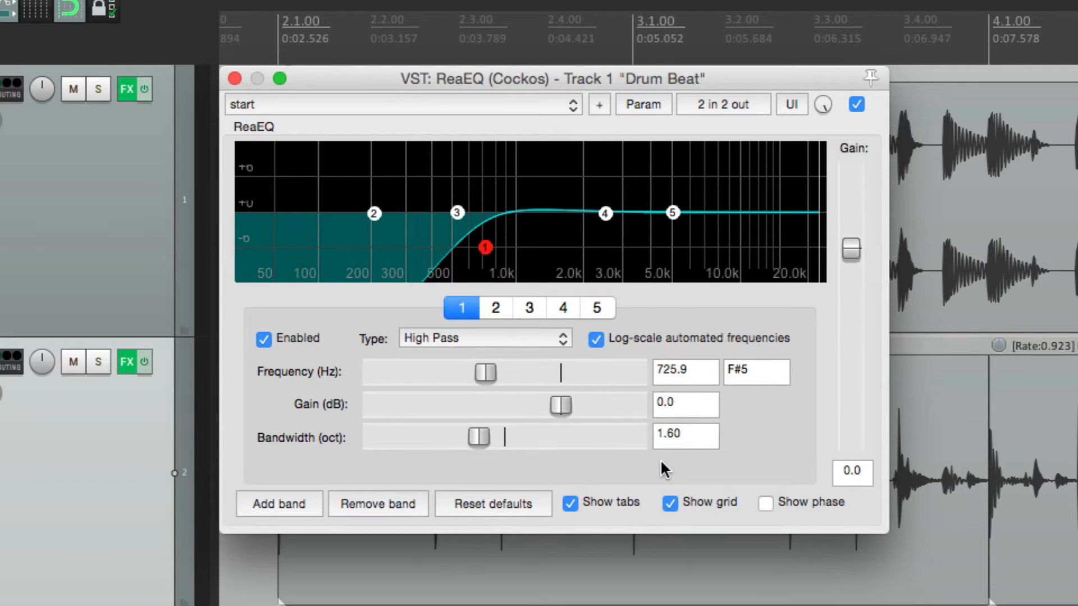
drag(486, 372, 593, 368)
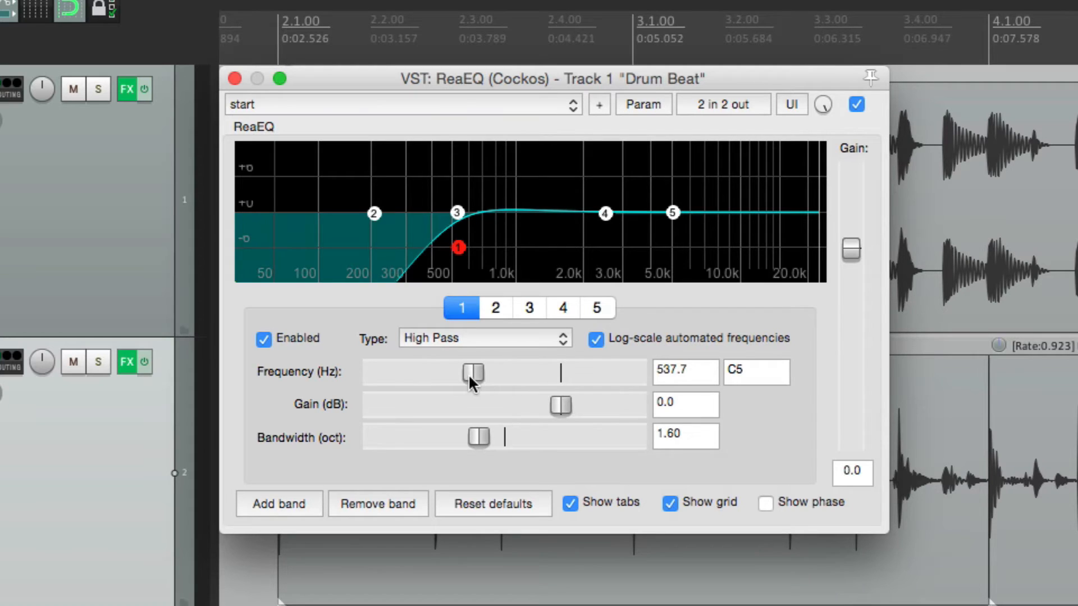
click(634, 104)
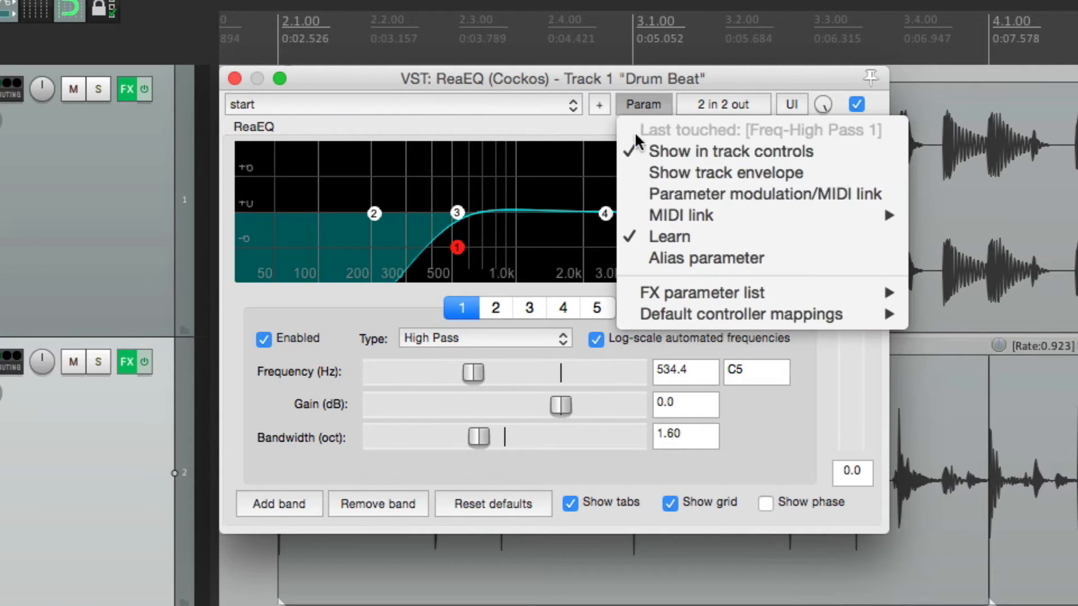
click(636, 238)
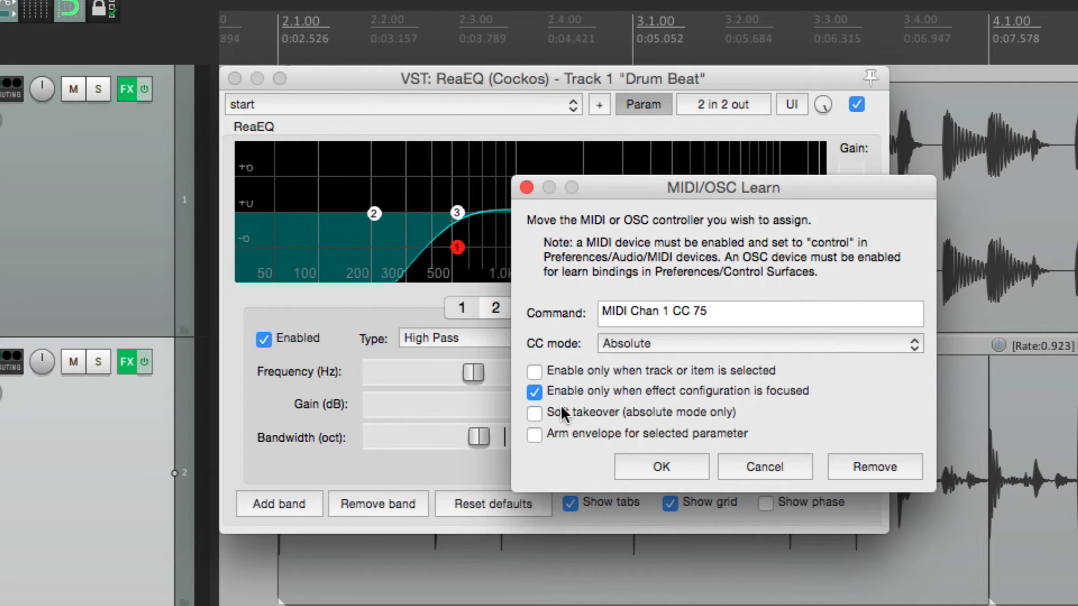
click(641, 468)
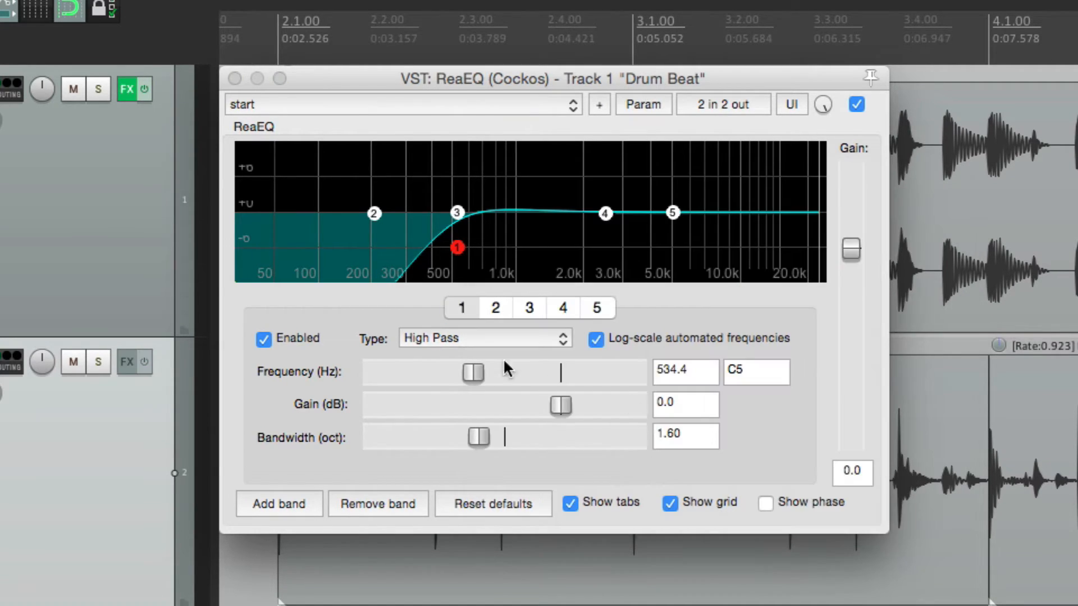
Step: Assign MIDI Chan 1 CC 76 to the frequency of band 2's low shelf, enabled only when the effect configuration is focused
click(493, 309)
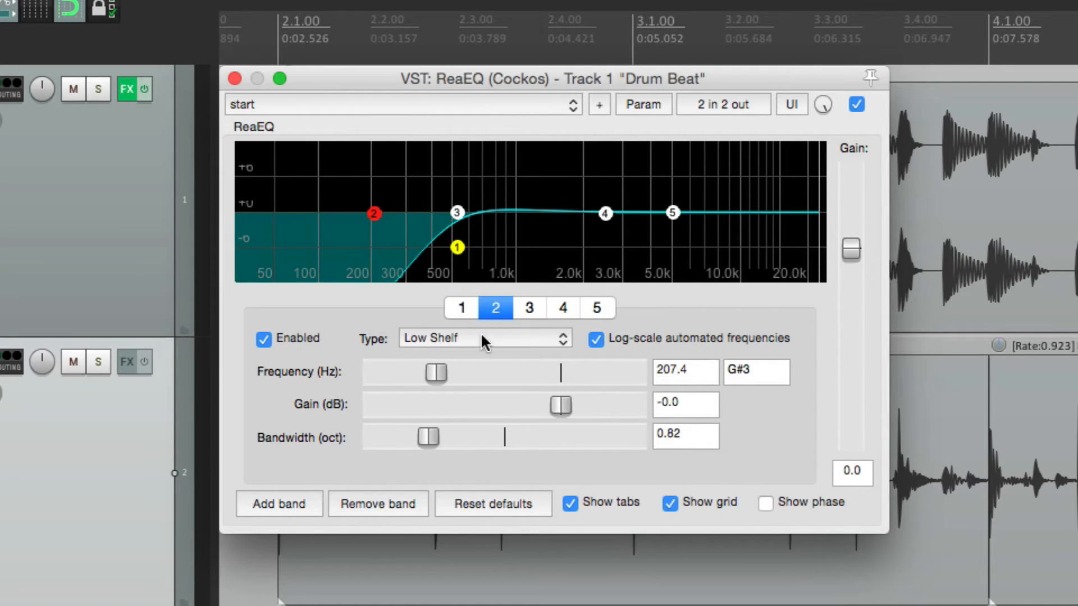
click(437, 371)
click(642, 104)
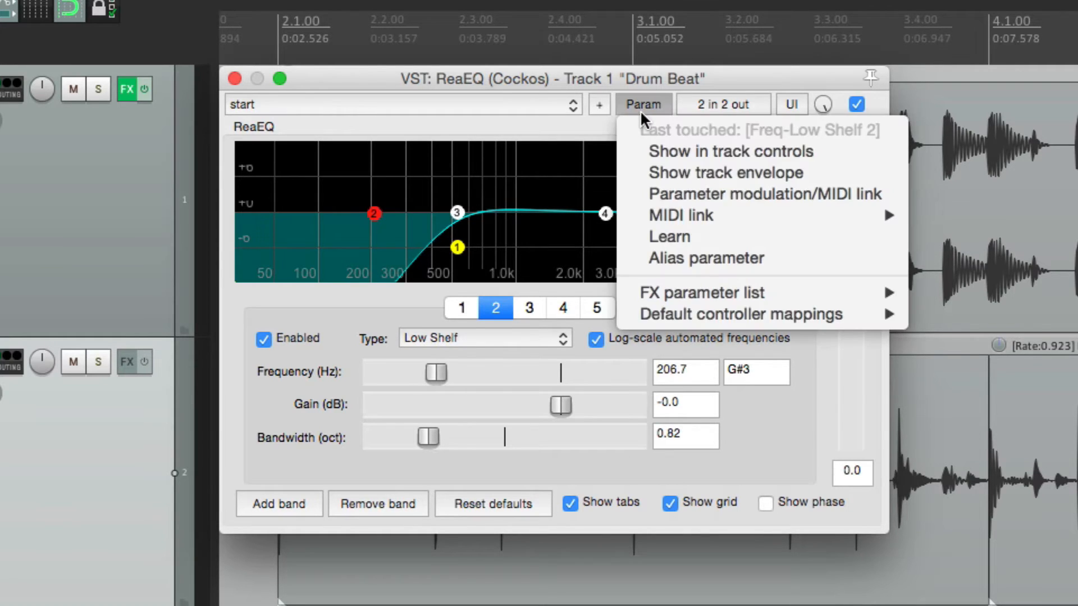
click(642, 228)
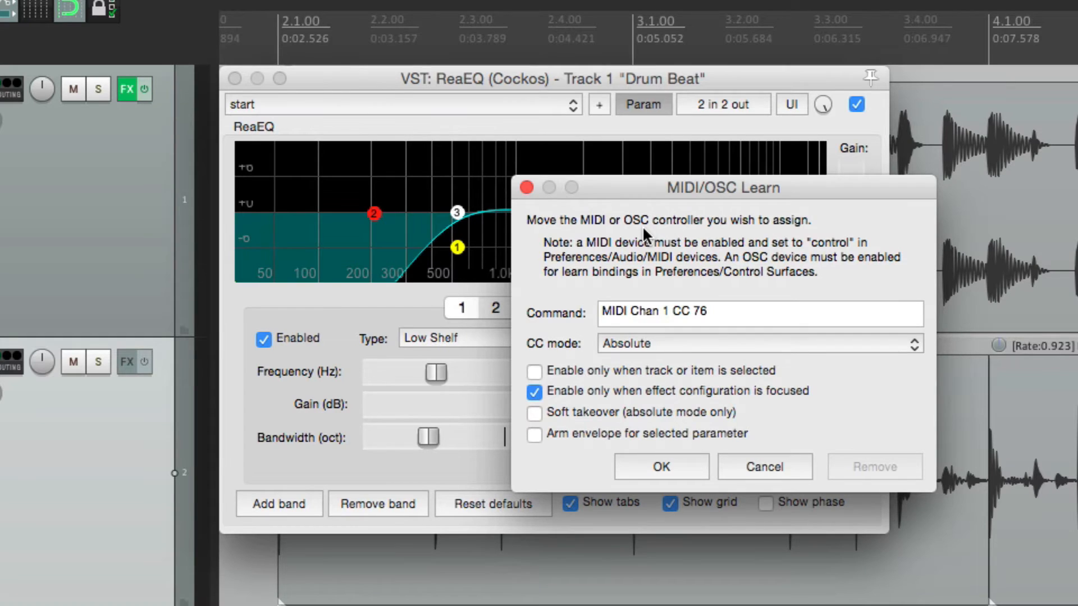
key(Return)
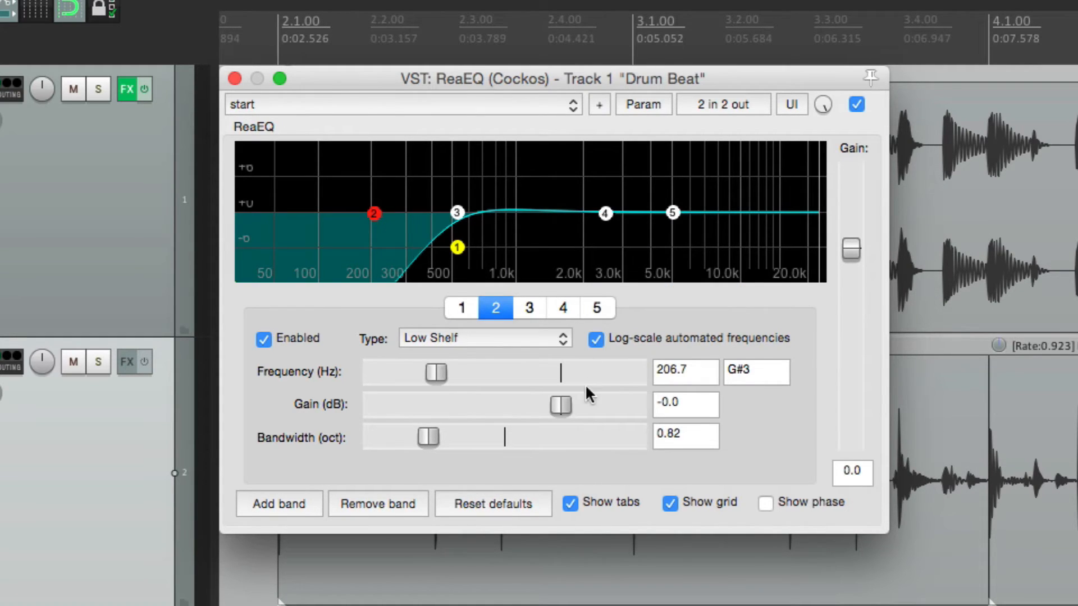
Step: Assign MIDI Chan 1 CC 92 to the low shelf's gain and set the shelf to 231.5 Hz and 5.2 dB with the controller
click(644, 102)
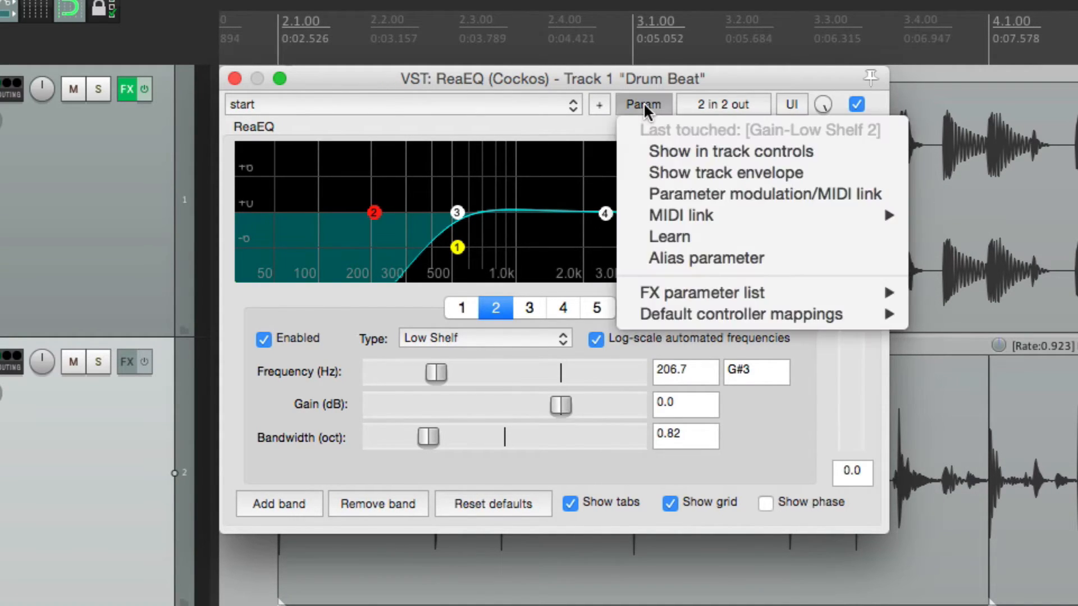
click(649, 231)
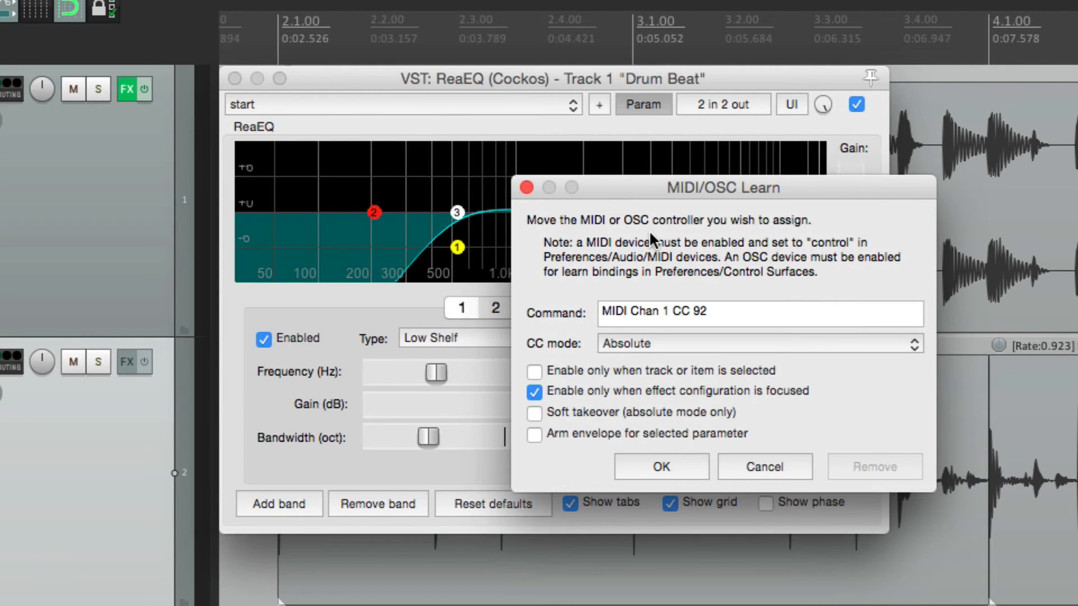
key(Return)
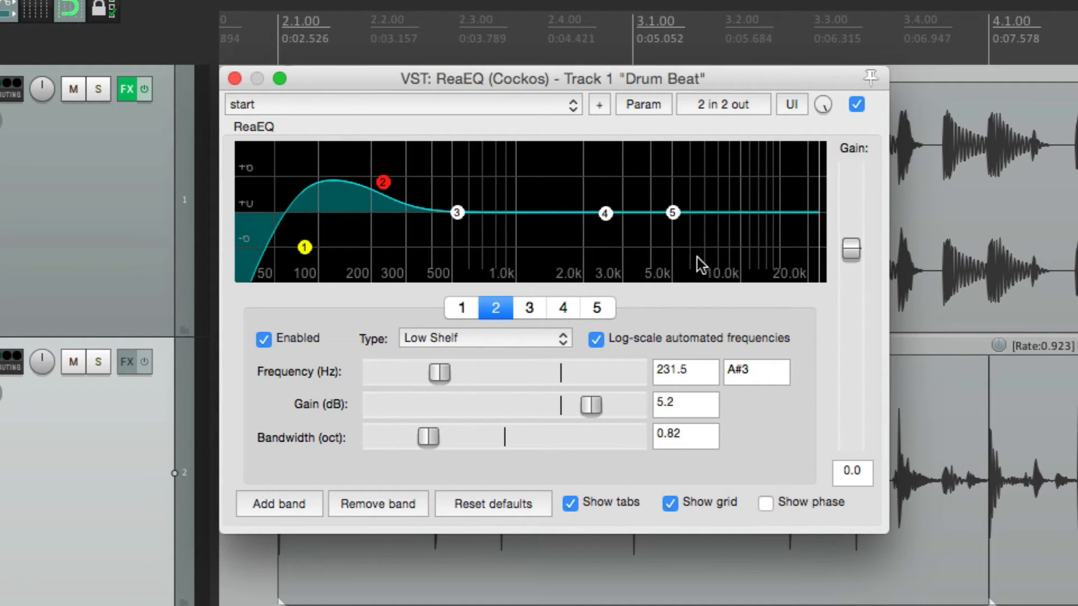
Step: Assign focus-only MIDI controls to band 3's frequency and gain, and set the band to 1078.5 Hz and 0.6 dB with the controller
click(528, 312)
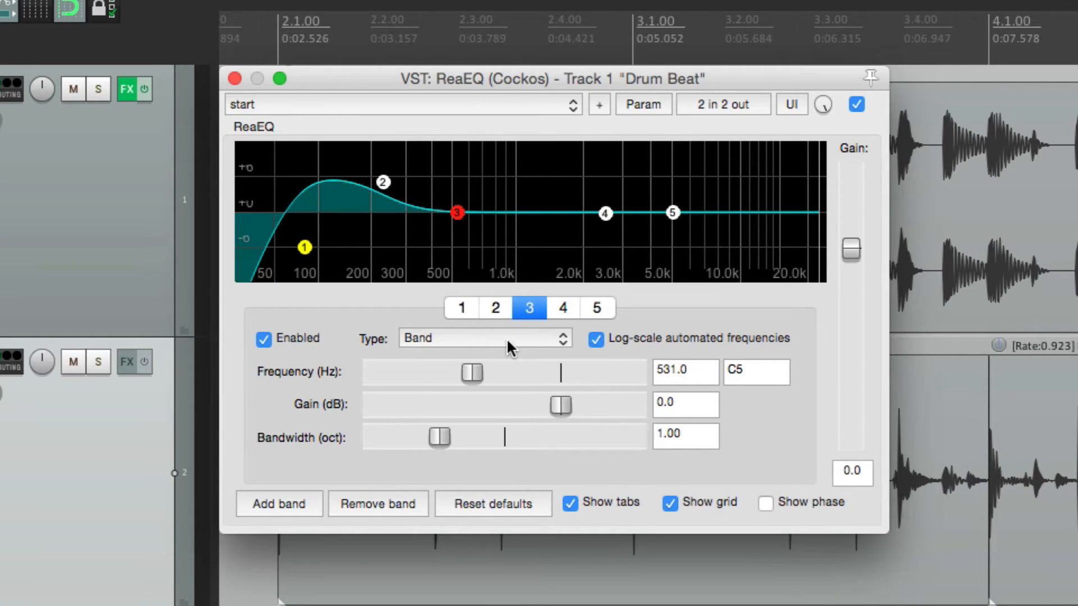
click(654, 106)
click(645, 232)
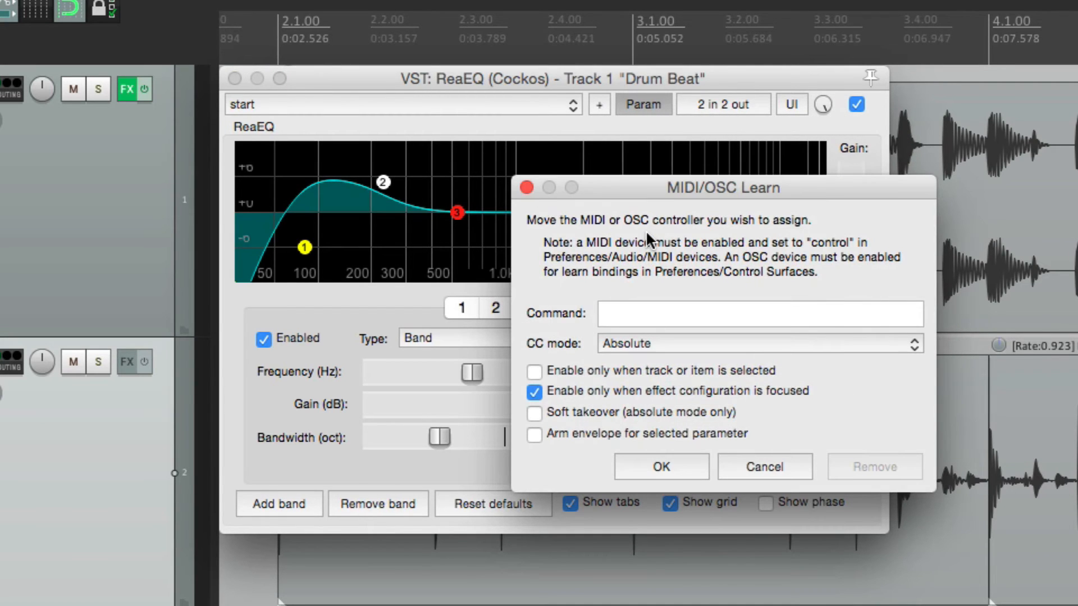
key(Return)
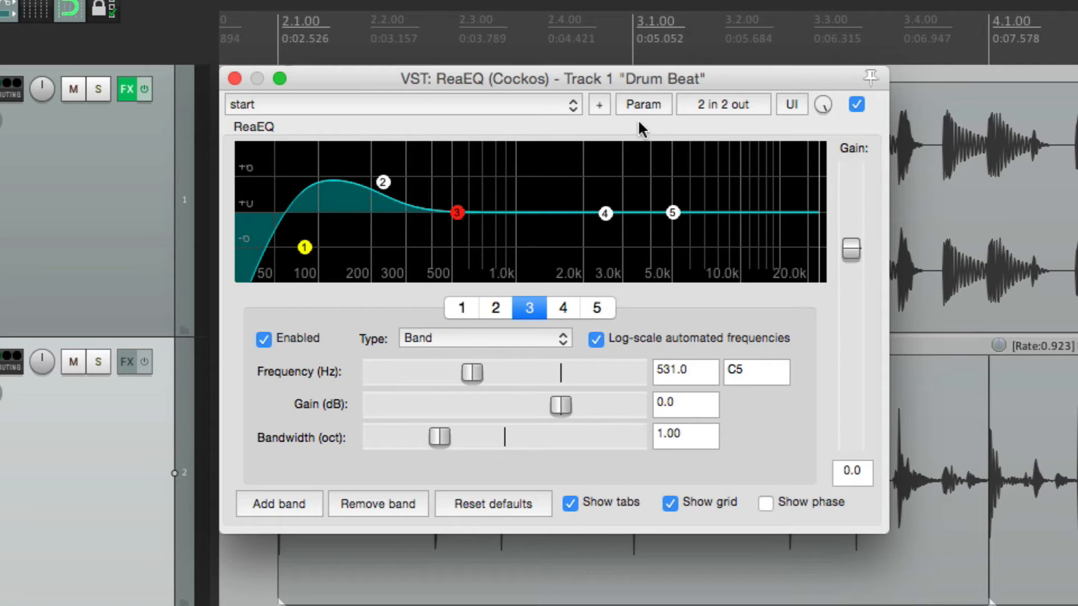
click(636, 111)
click(636, 229)
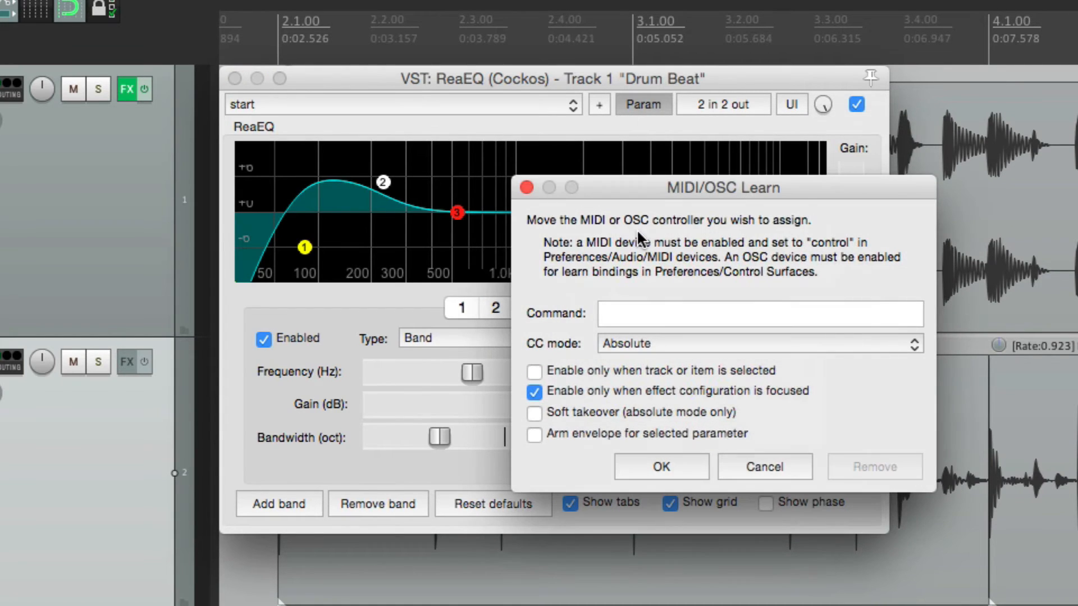
key(Return)
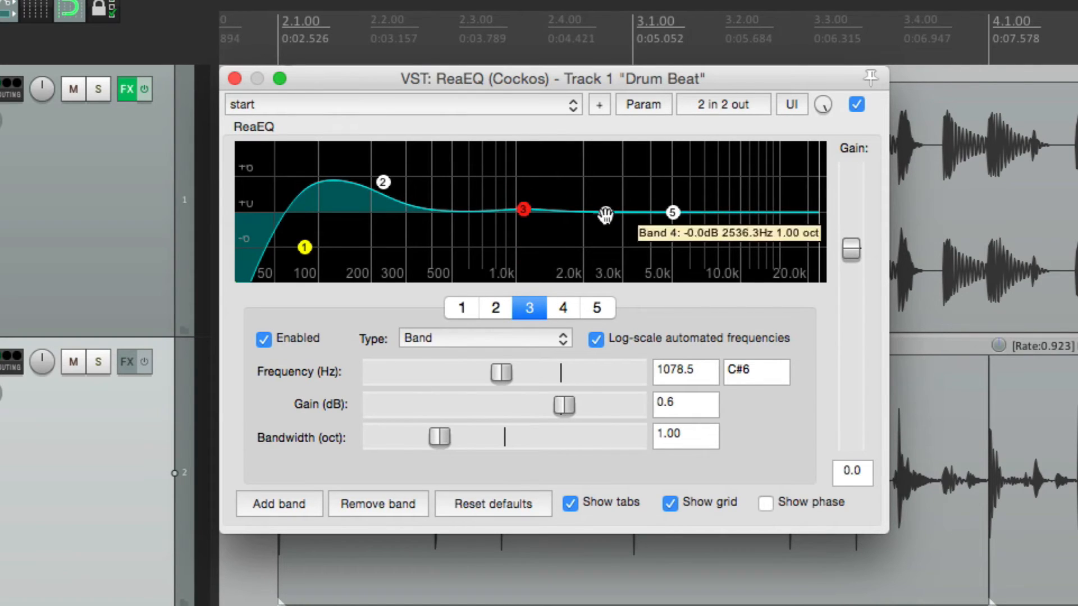
Step: Remove band 4 from the EQ and assign MIDI Chan 1 CC 12 to the high shelf's frequency, enabled only when the effect configuration is focused
click(564, 308)
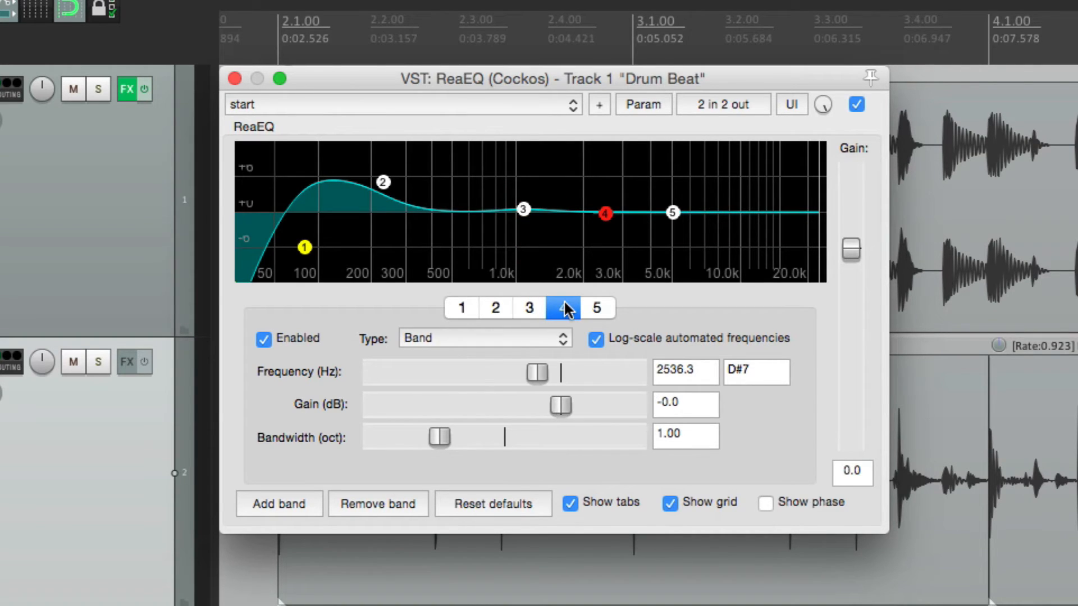
click(391, 509)
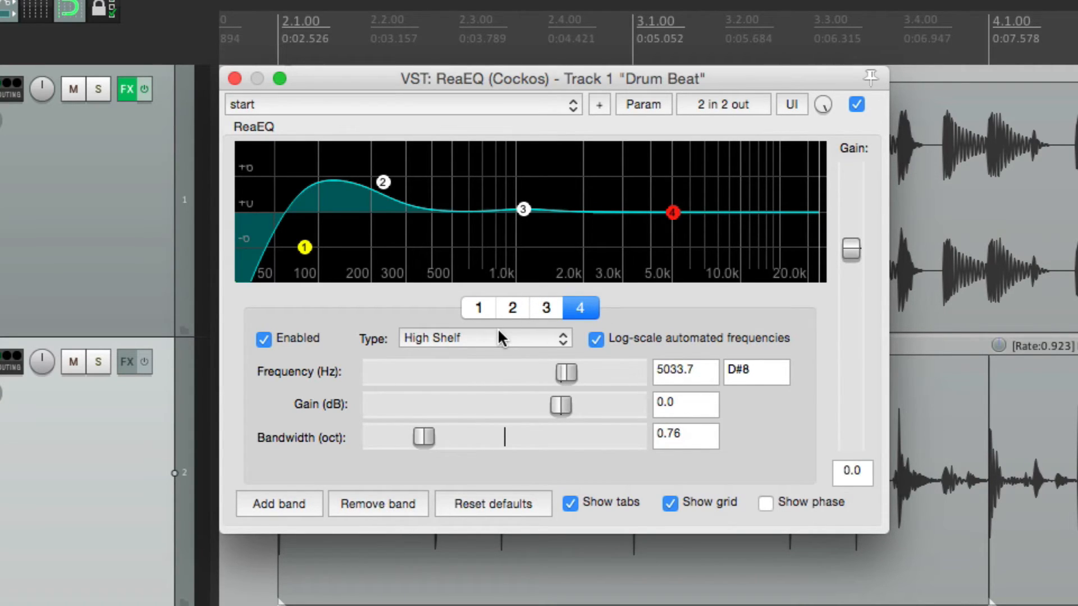
click(571, 368)
click(664, 104)
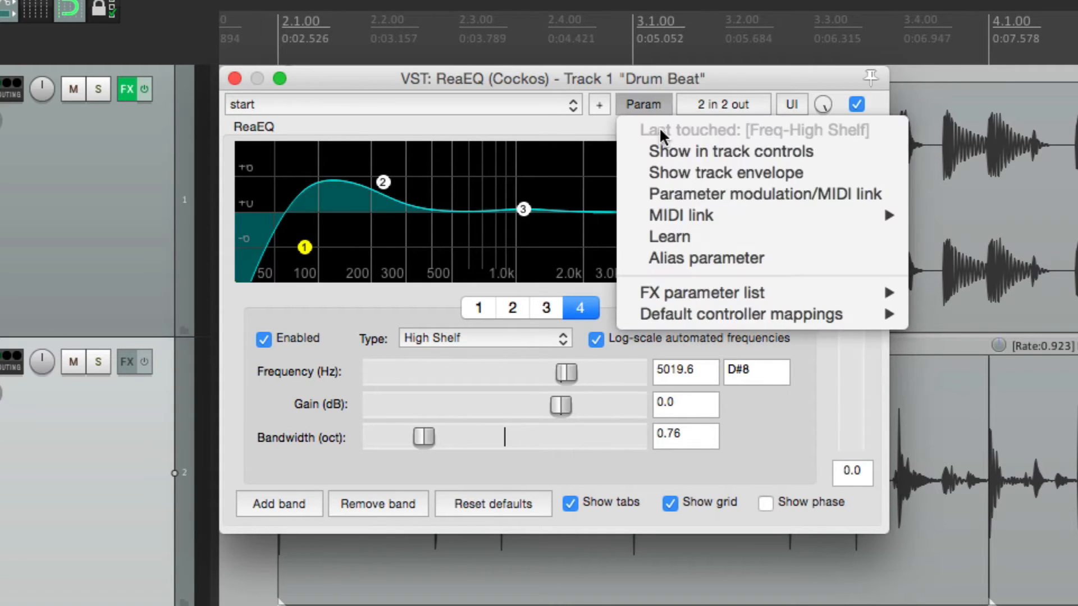
click(655, 241)
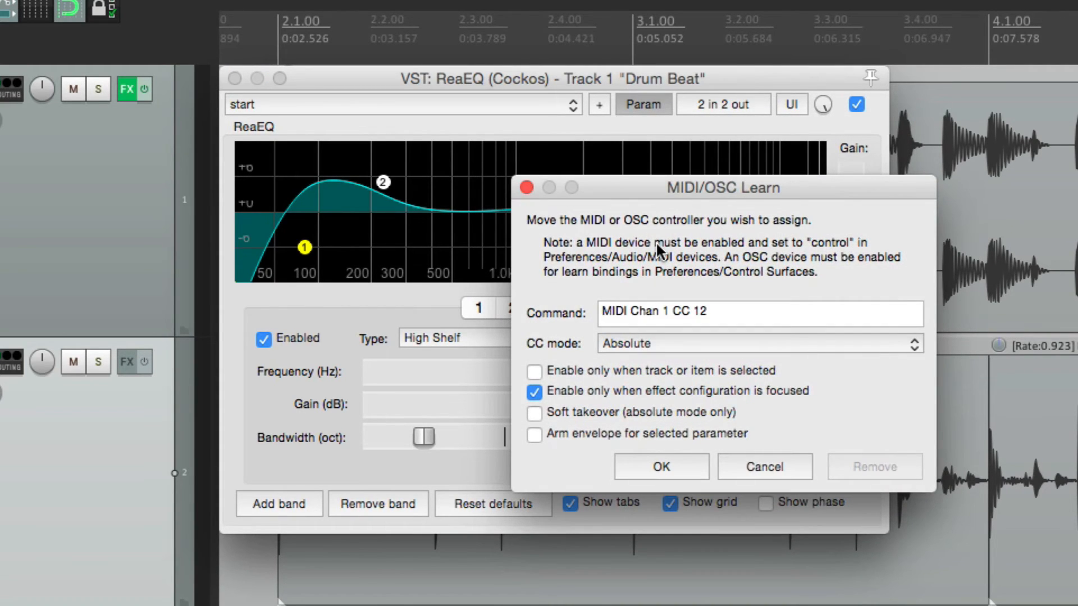
key(Return)
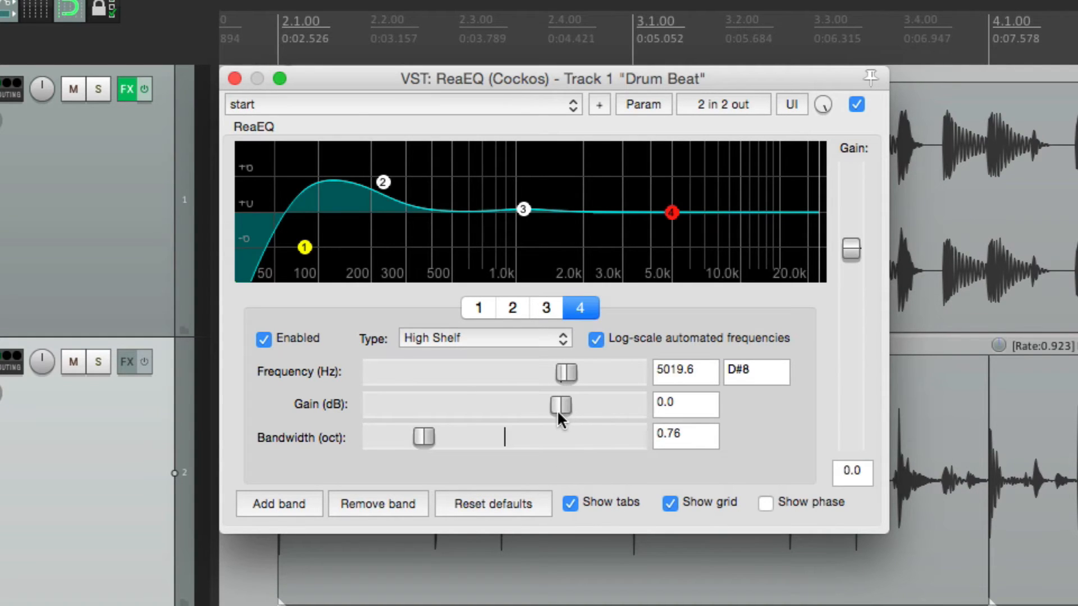
Step: Assign MIDI Chan 1 CC 13 to the high shelf's gain and set the shelf to 4791.0 Hz and 2.6 dB with the controller
click(660, 103)
click(665, 227)
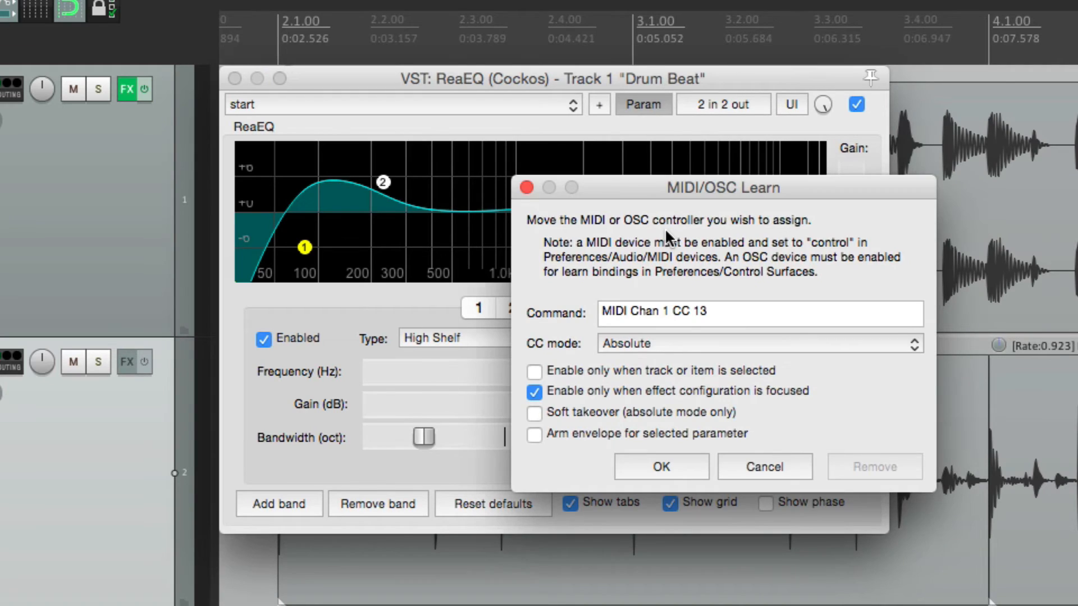
key(Return)
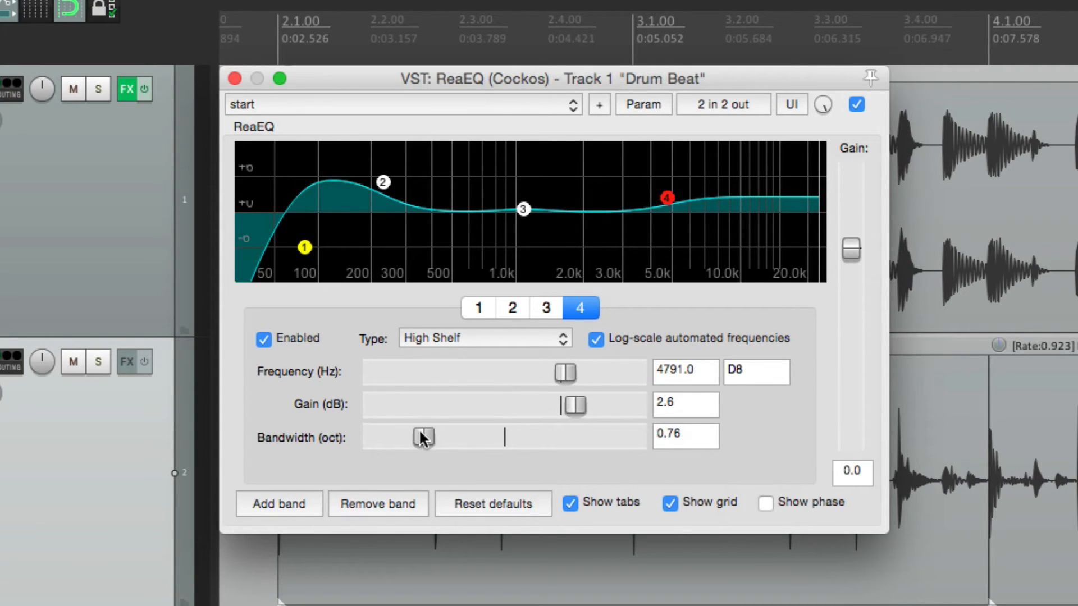
Step: Set the high-pass frequency to 87.6 Hz and the low shelf frequency to 416.3 Hz with the controller
click(532, 312)
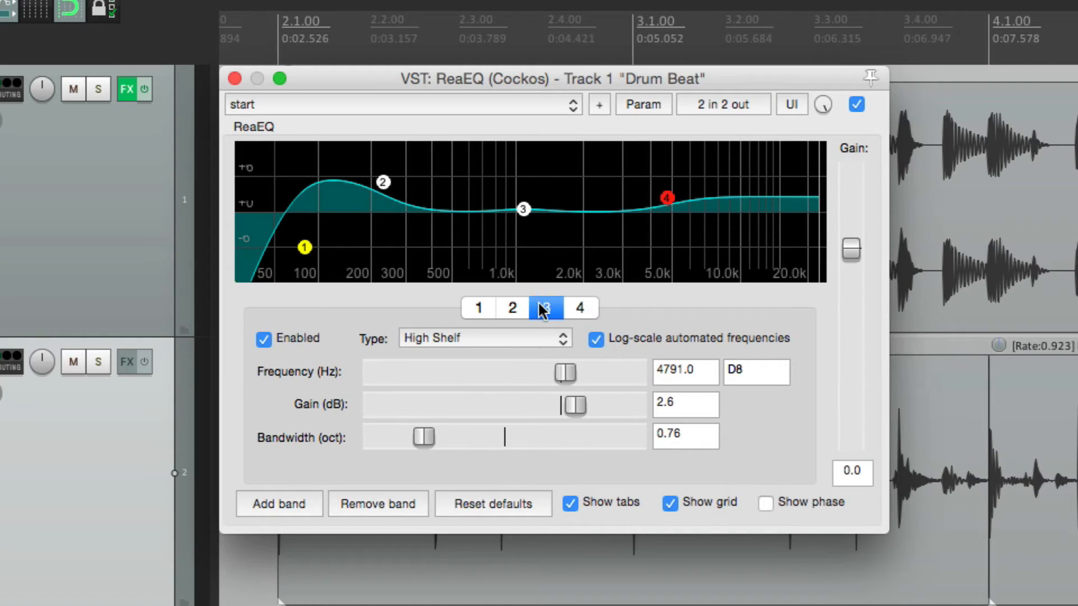
click(511, 314)
click(482, 312)
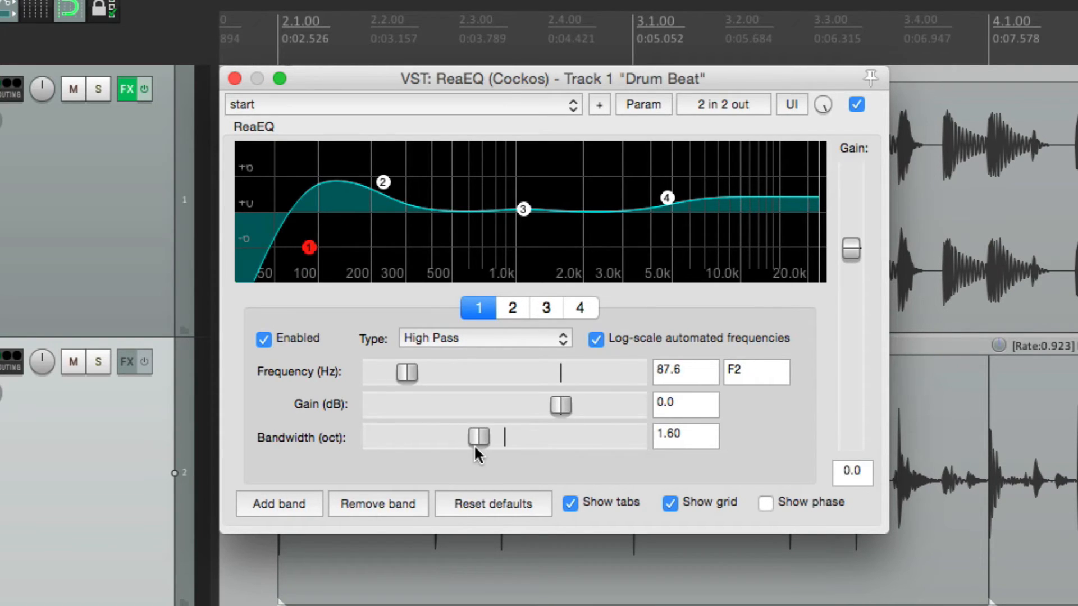
click(512, 308)
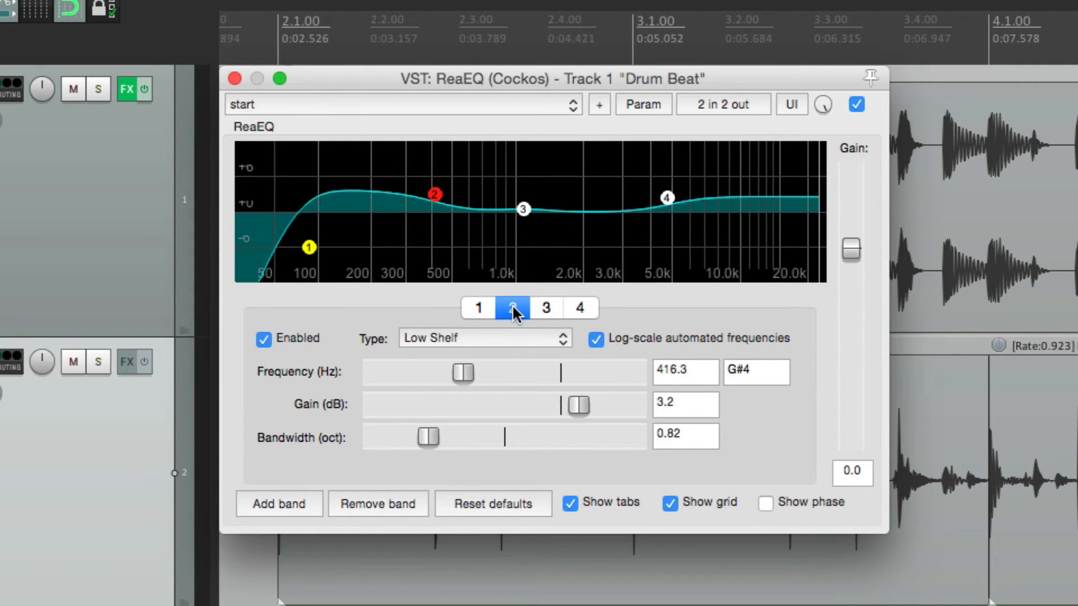
Step: Set band 3's gain to -2.4 dB and the high shelf to 4568.3 Hz and 3.2 dB with the controller, and close the ReaEQ window
click(548, 308)
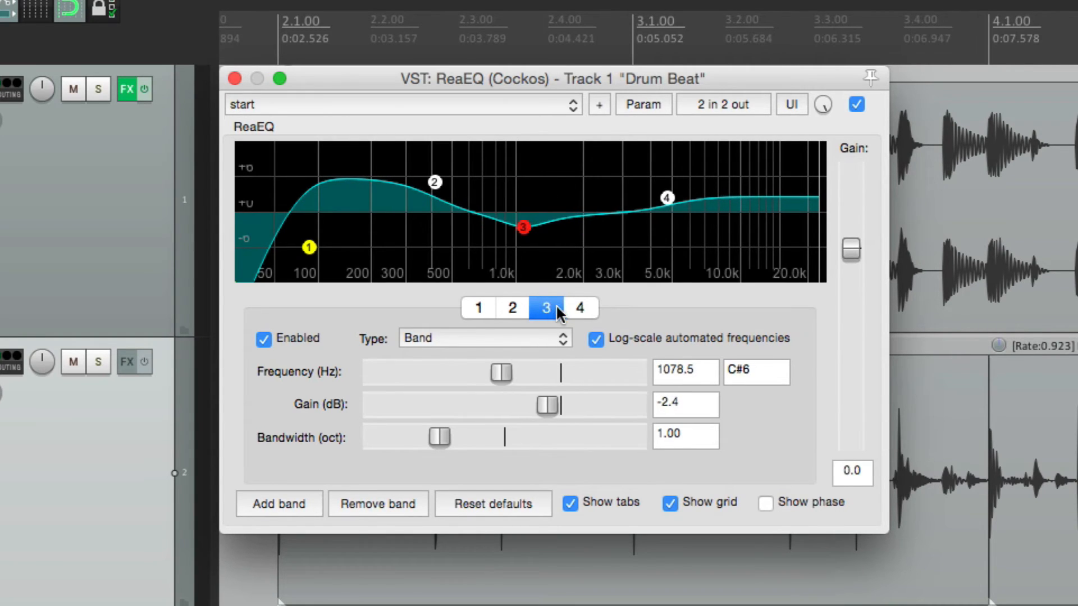
click(577, 308)
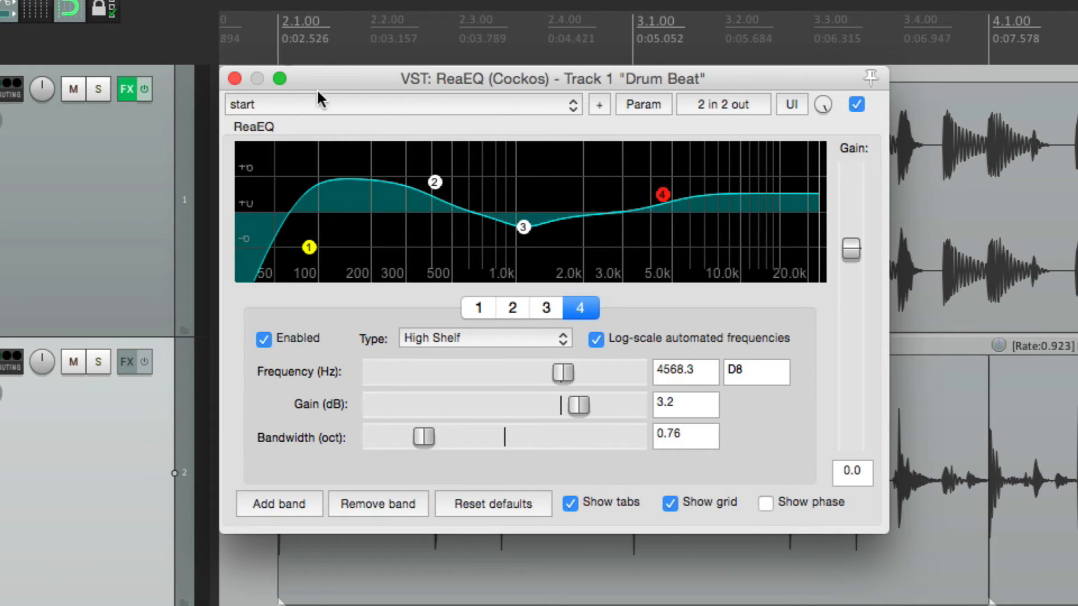
click(235, 78)
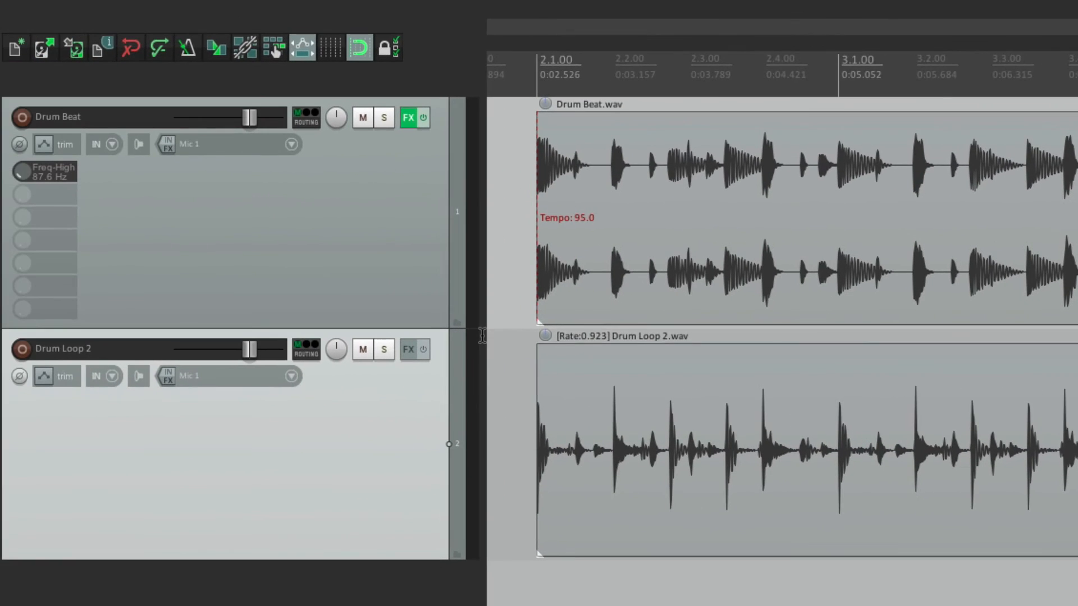
Step: Add ReaEQ to Drum Loop 2 and enable its high-pass band
click(412, 353)
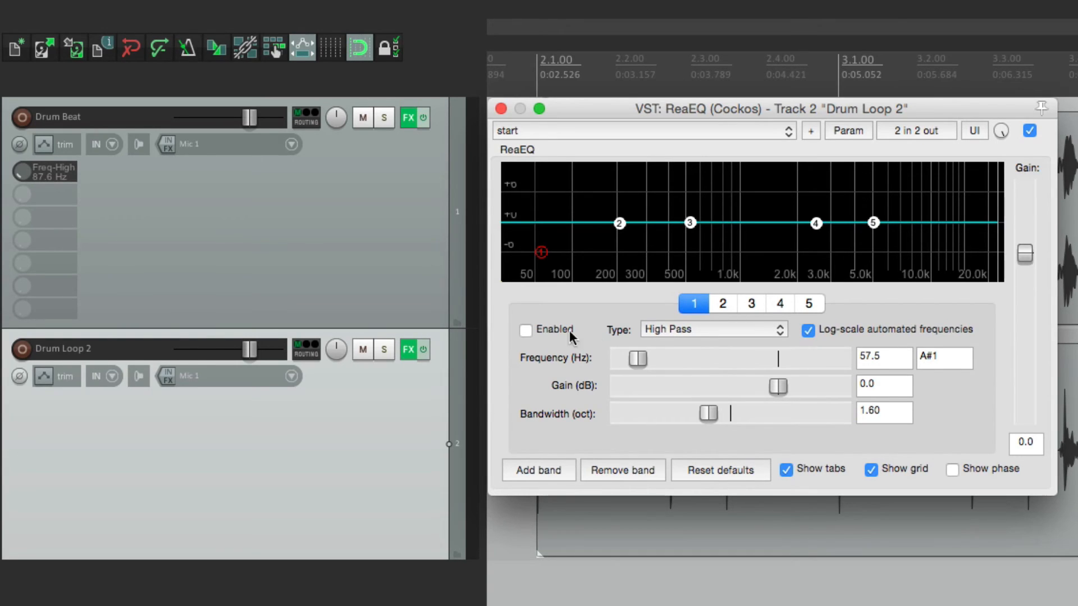
click(525, 330)
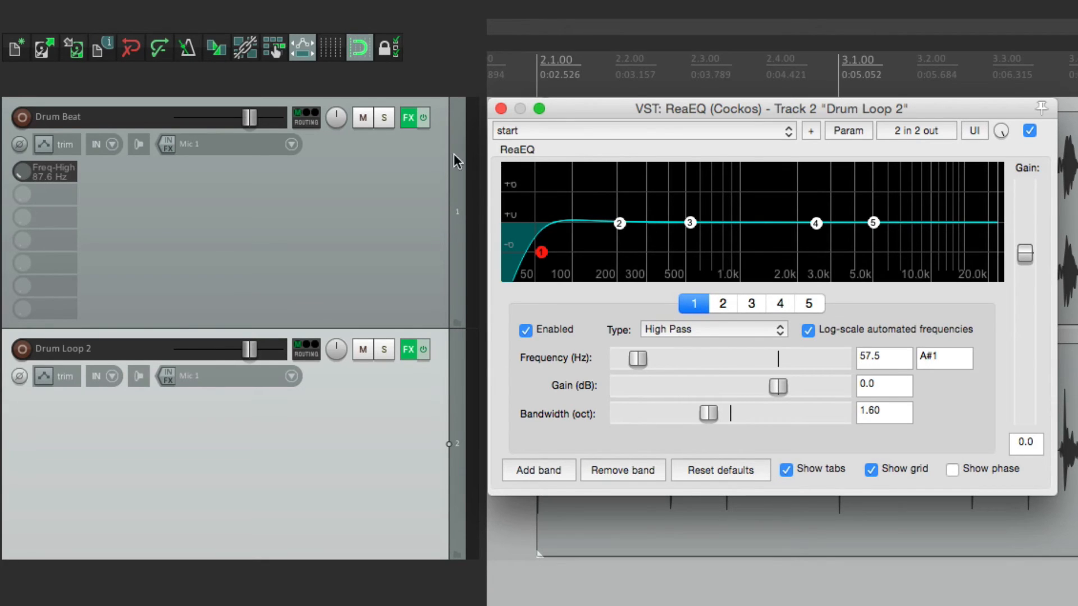
Step: Remove ReaEQ from Drum Loop 2 and save the controller mappings of Drum Beat's ReaEQ as the default
click(409, 118)
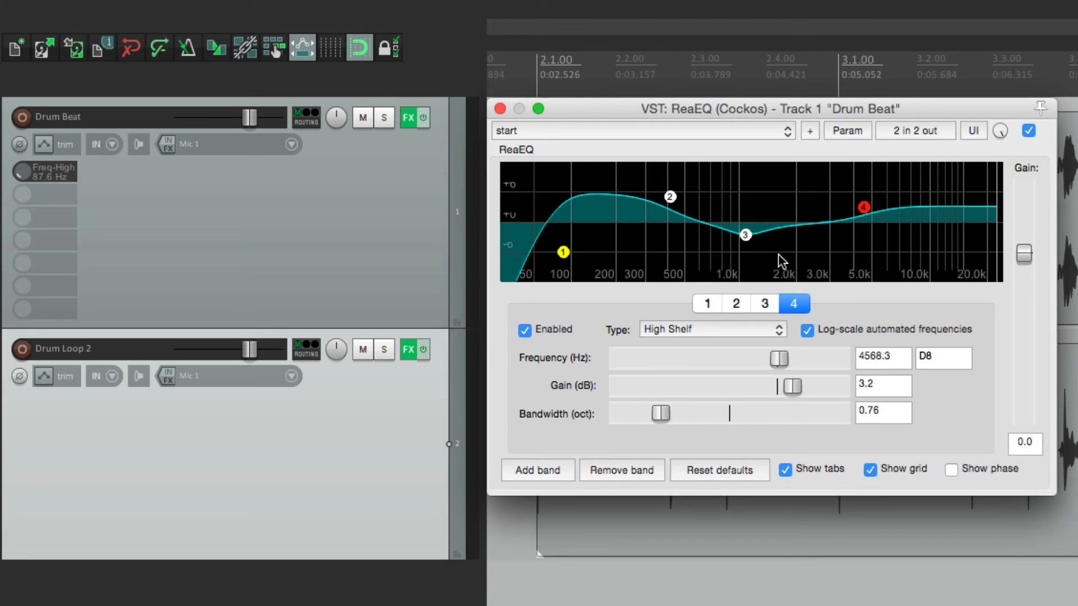
click(408, 349)
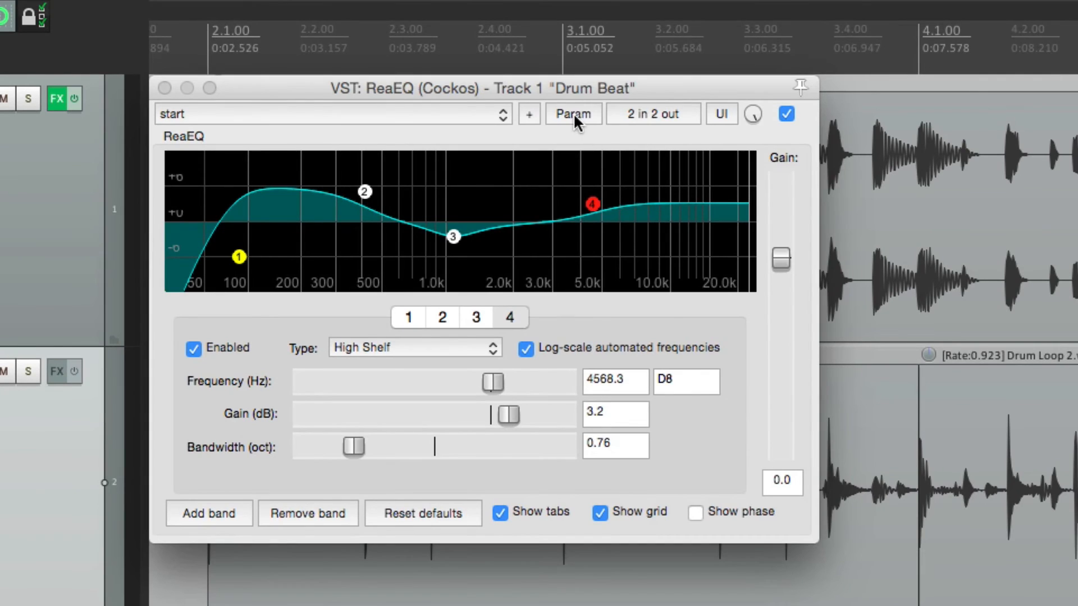
click(847, 129)
mouse_move(570, 325)
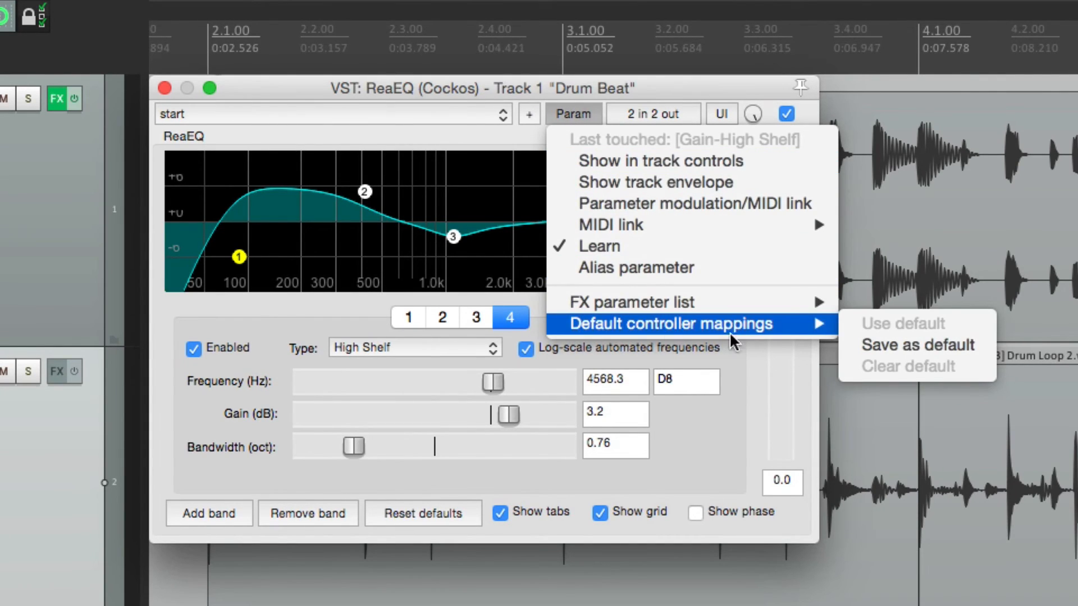
click(850, 346)
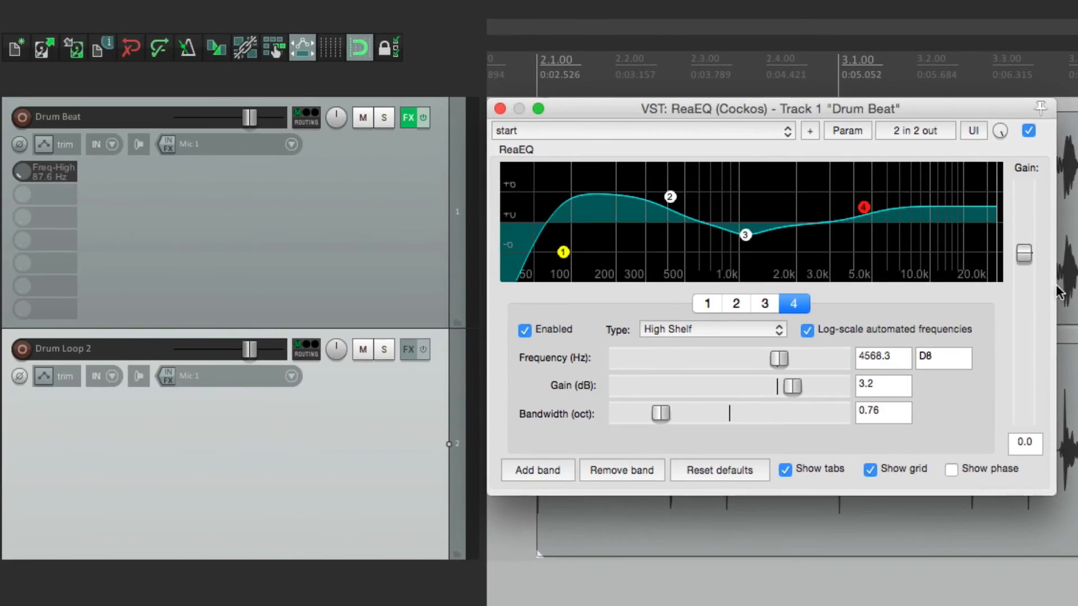
Step: Add ReaEQ to Drum Loop 2, set its enabled high-pass band to 121.6 Hz with the controller, and close both EQ windows
right_click(405, 351)
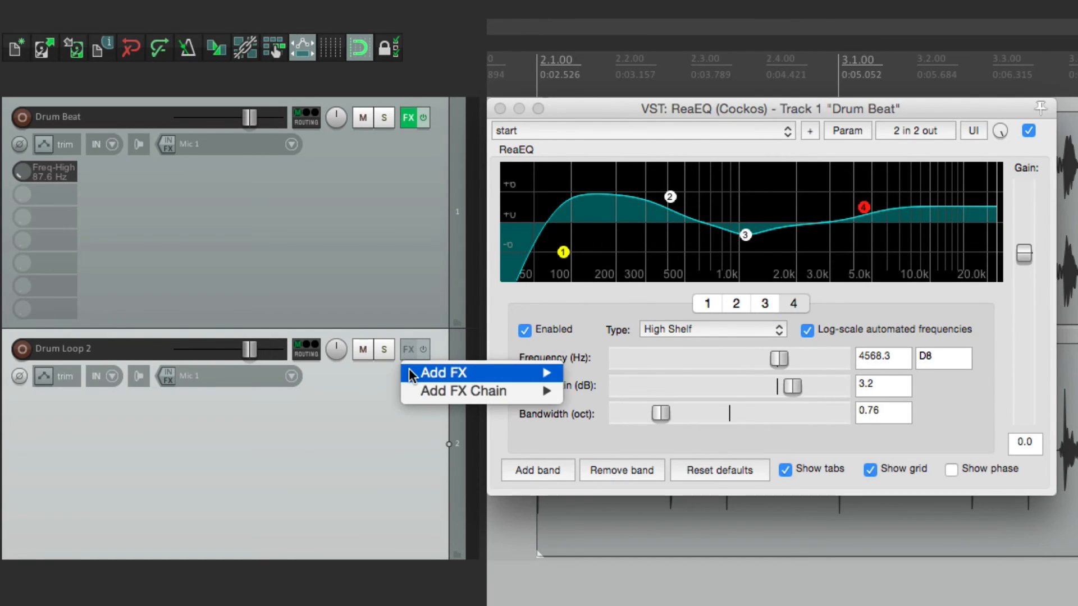
mouse_move(417, 373)
mouse_move(726, 370)
click(821, 370)
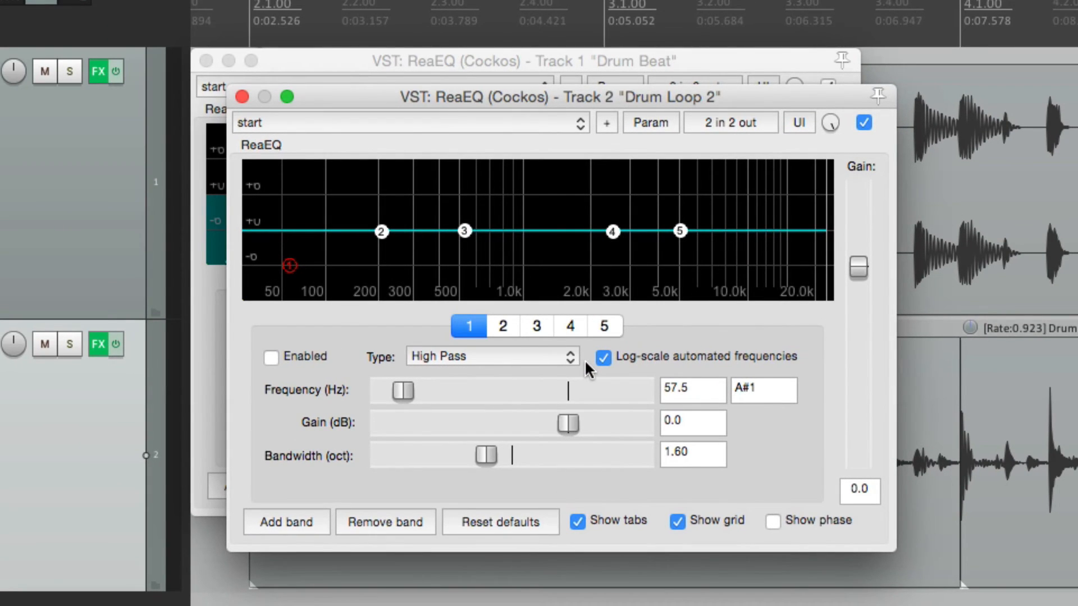
click(286, 362)
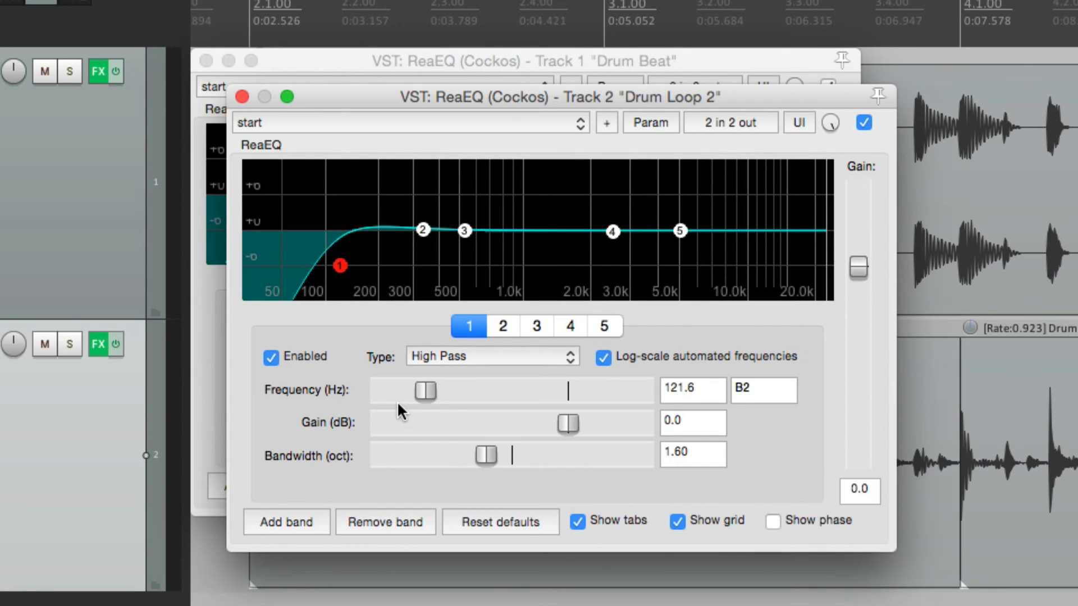
click(242, 96)
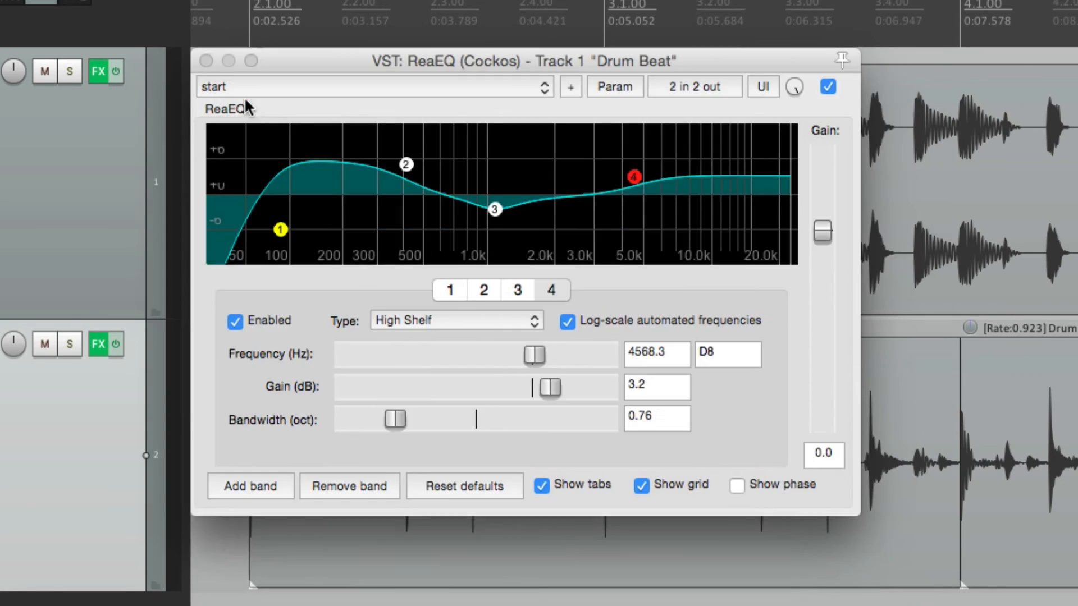
click(206, 60)
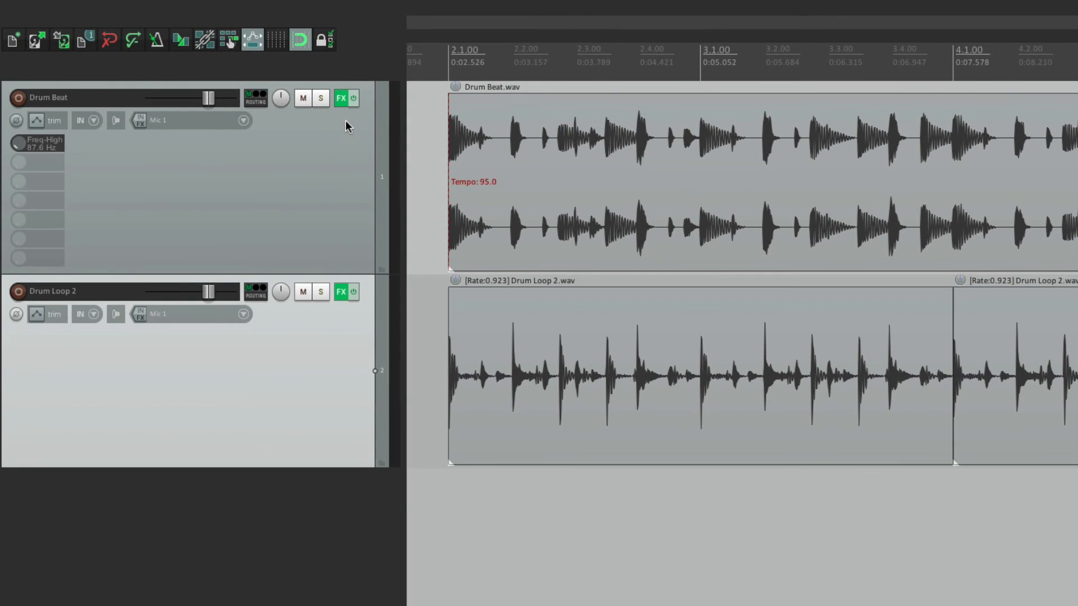
Step: Add ReaComp after ReaEQ in the effects chain of Drum Beat
click(339, 99)
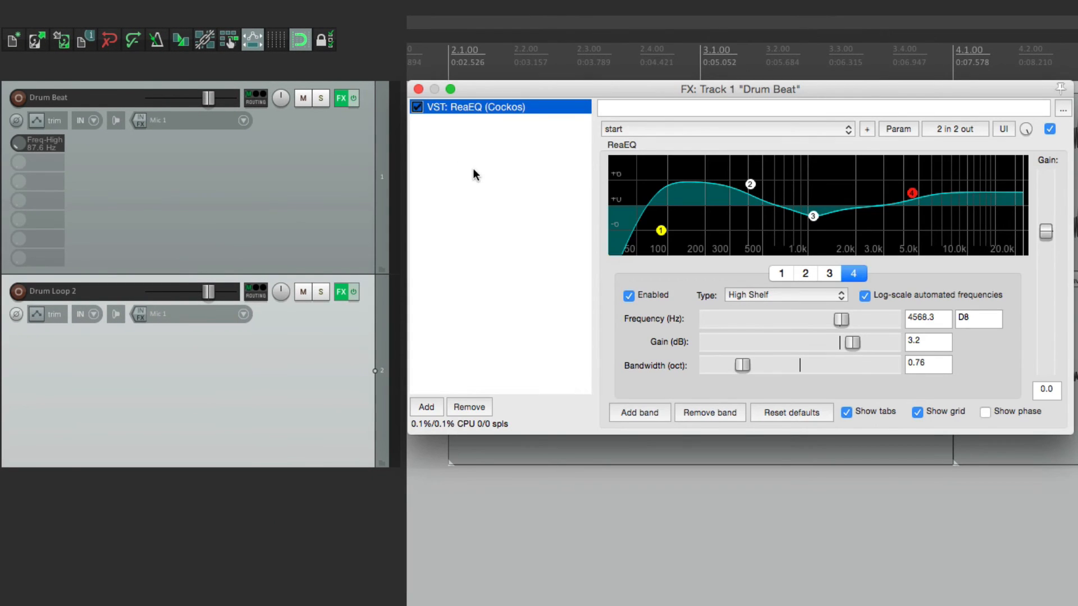
click(427, 406)
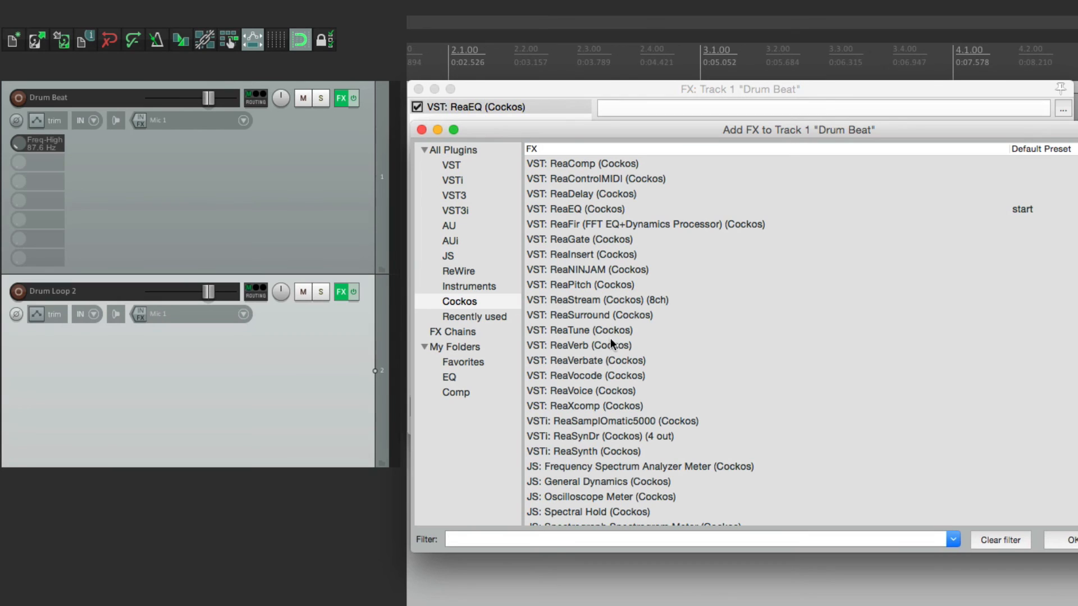
click(594, 165)
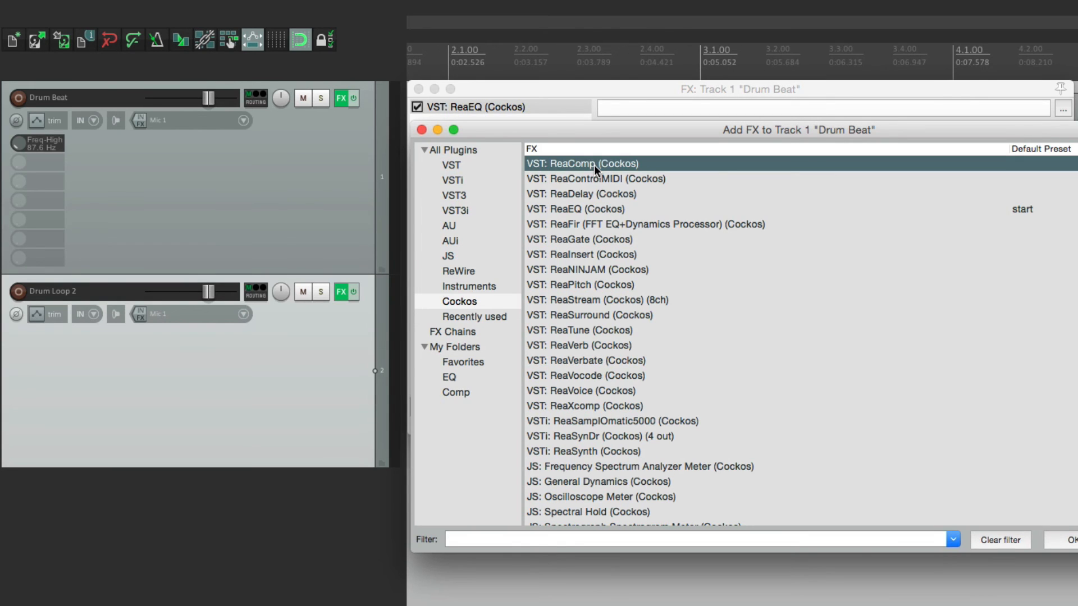
double_click(593, 165)
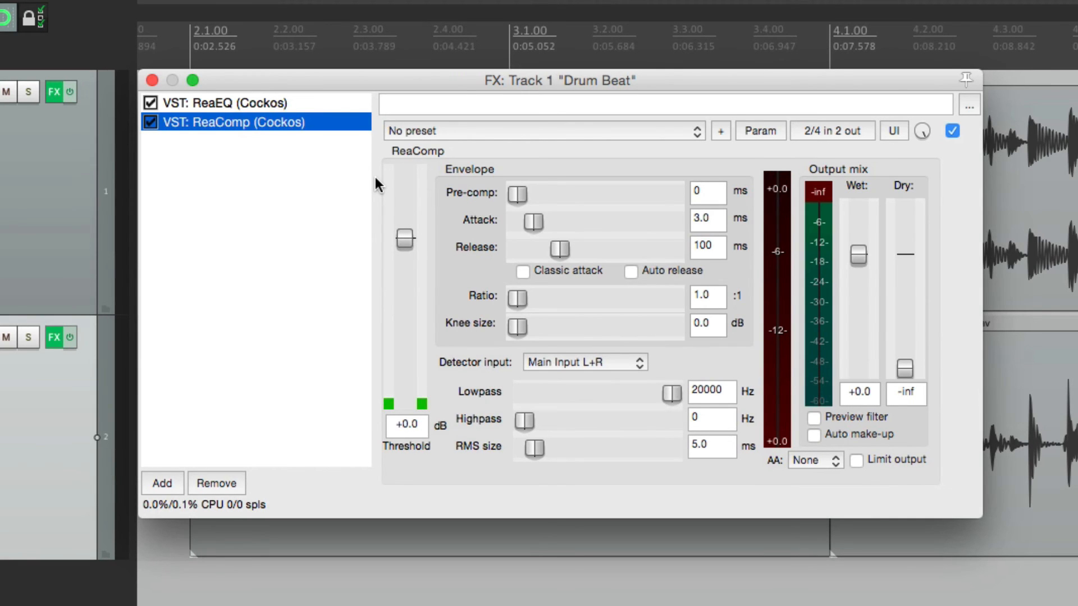
Step: Assign MIDI Chan 2 CC 75 to ReaComp's threshold, enabled only when the effect configuration is focused
click(404, 239)
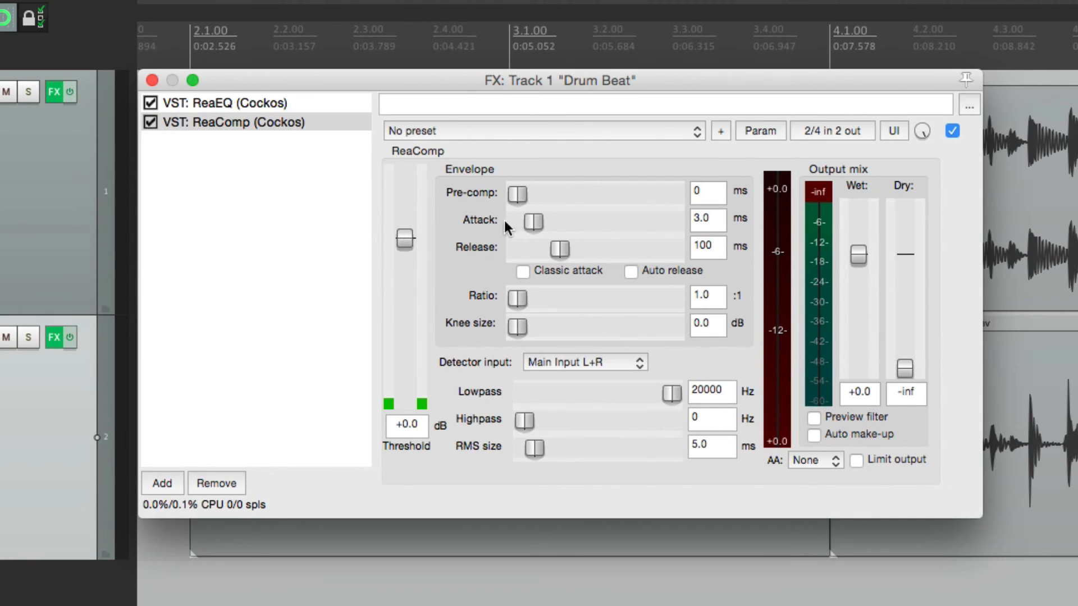
click(752, 133)
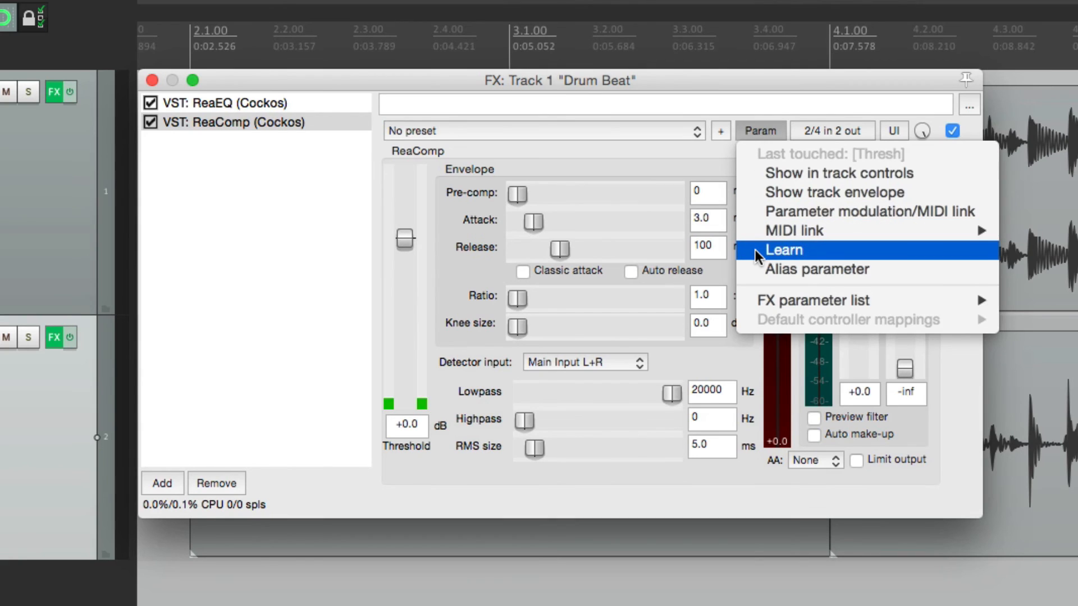
click(783, 250)
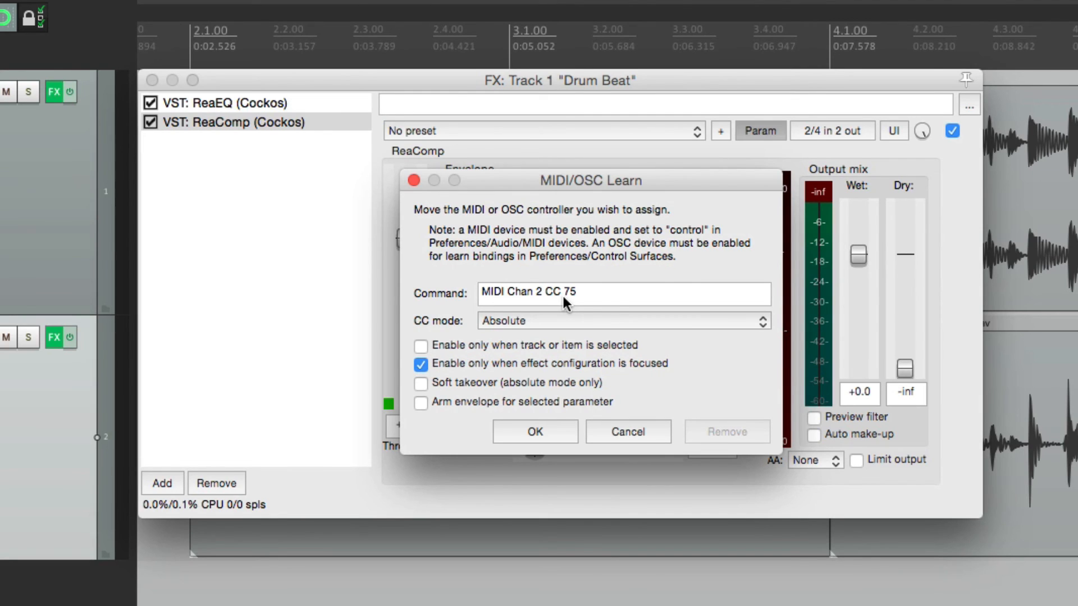
click(540, 424)
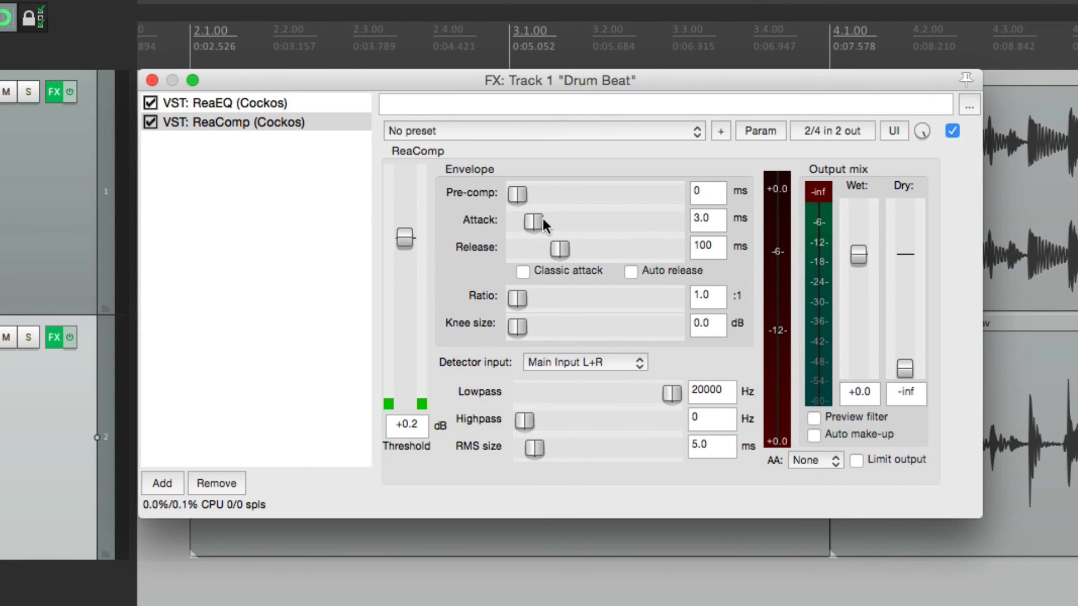
Step: Learn a focus-only MIDI controller for ReaComp's attack and assign MIDI Chan 2 CC 92 to its release, also focus-only
click(766, 131)
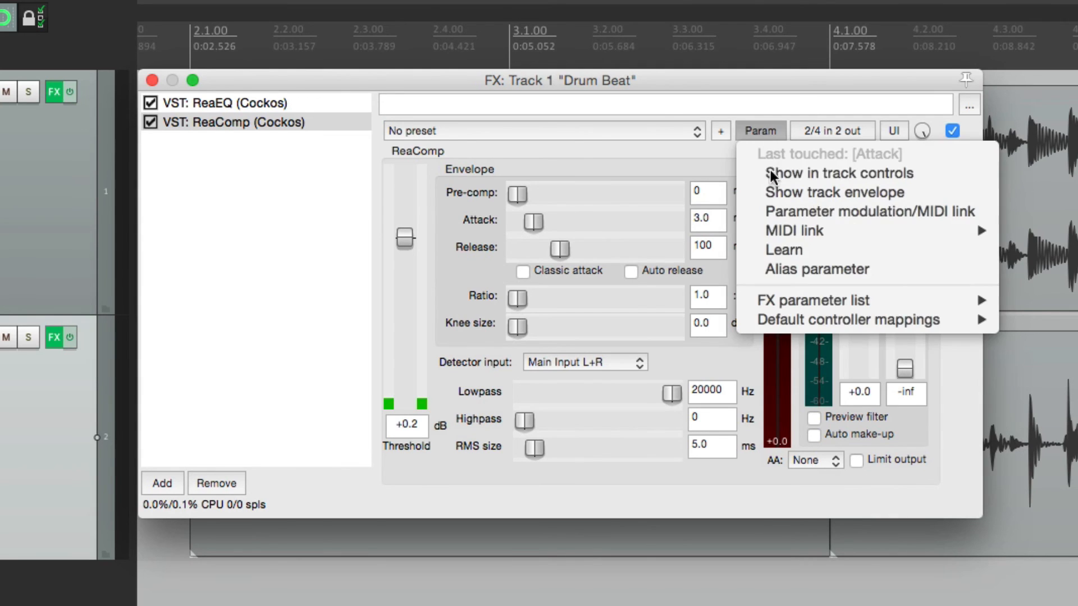
click(757, 247)
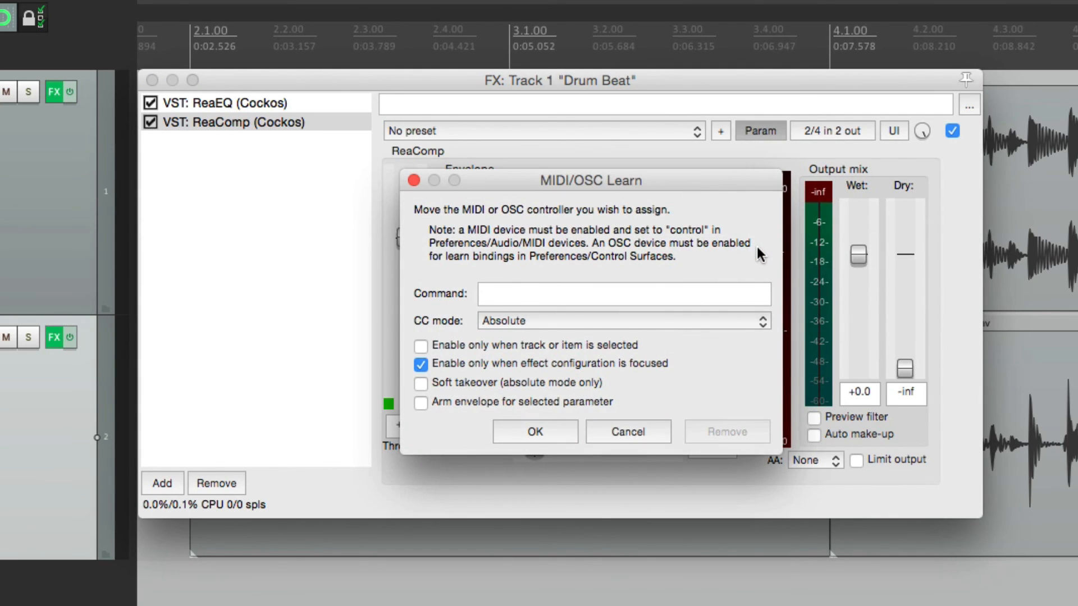
key(Return)
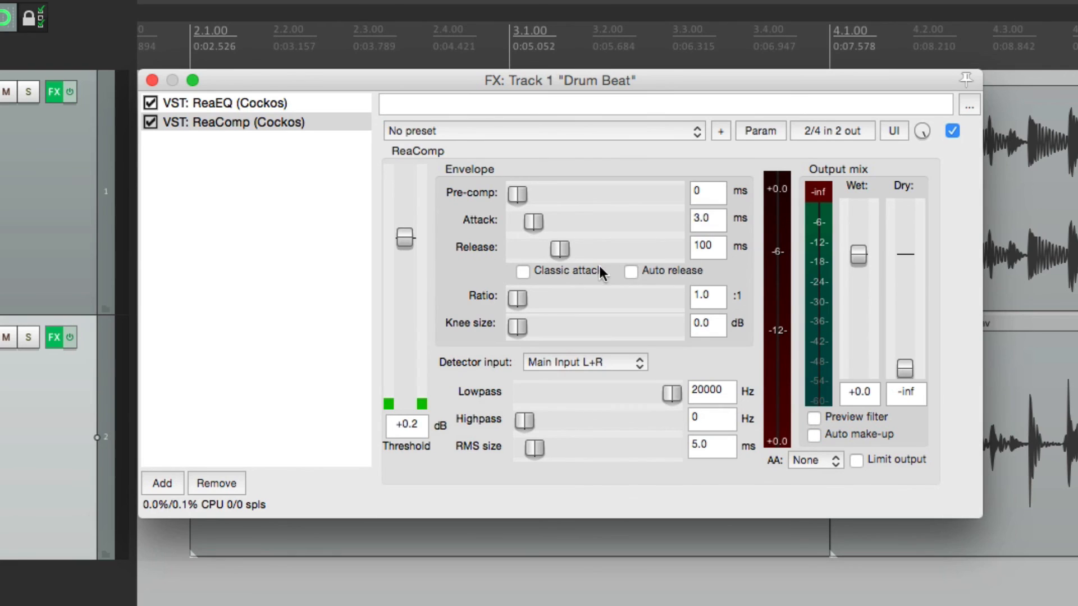
click(760, 130)
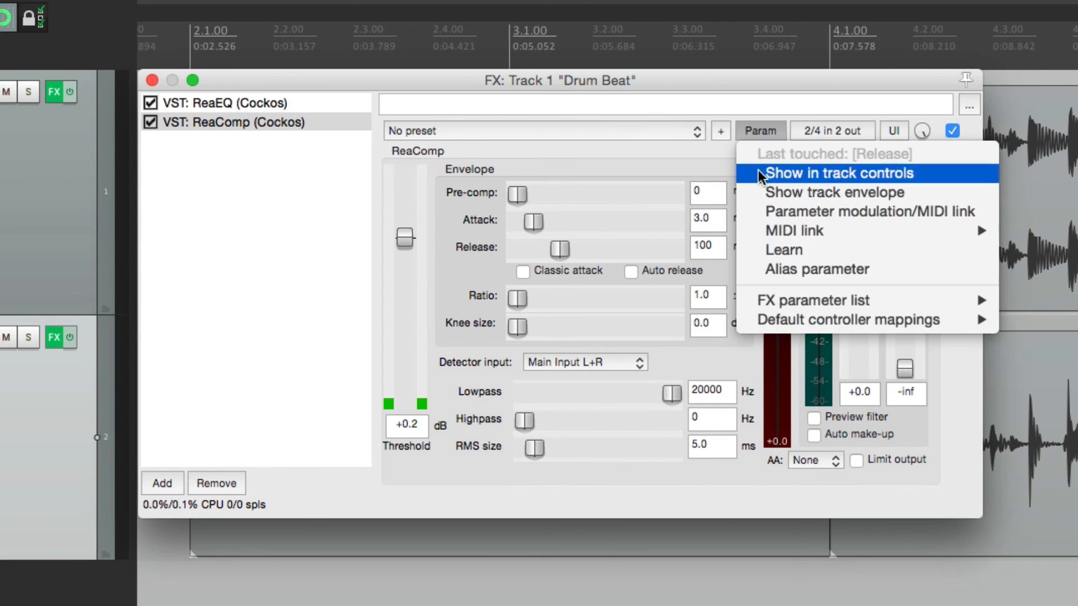
click(750, 247)
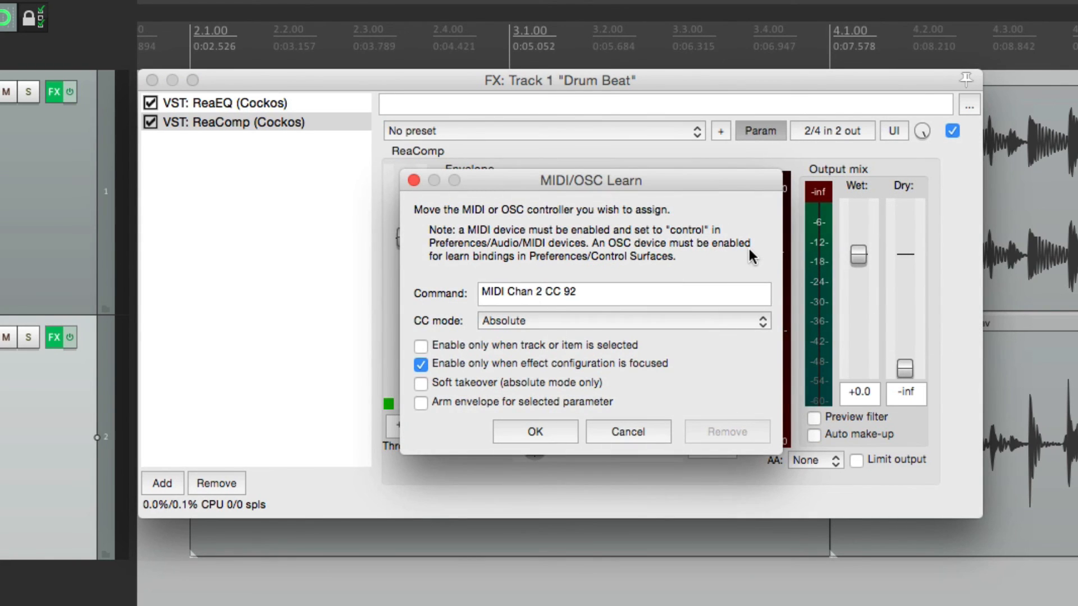
key(Return)
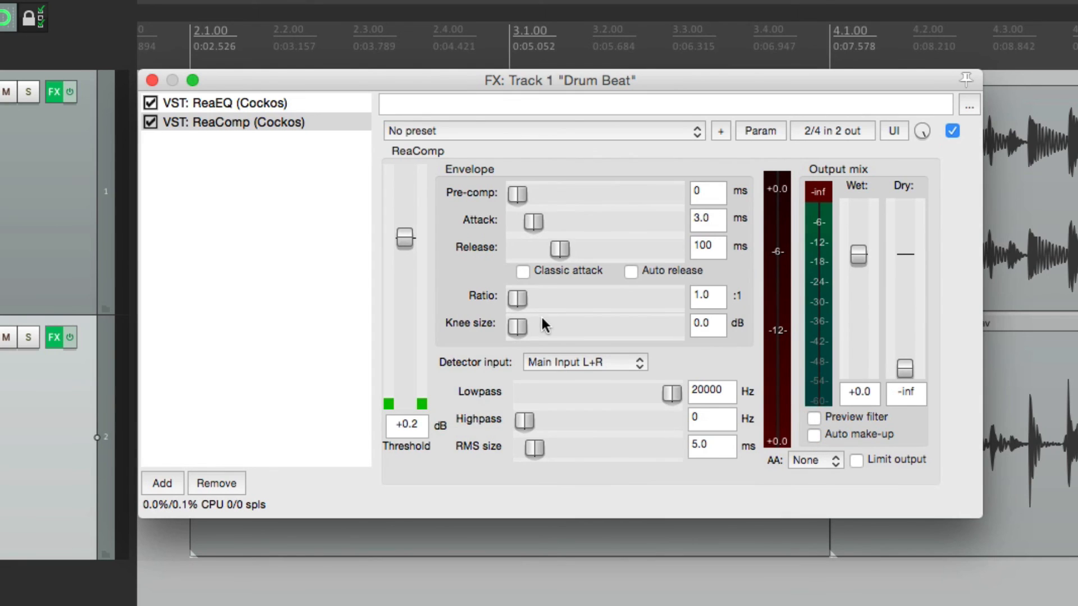
Step: Learn a focus-only controller for ReaComp's ratio and set threshold -0.6 dB, attack 7.9 ms, release 118 ms and ratio 9.6 with the controller
click(753, 133)
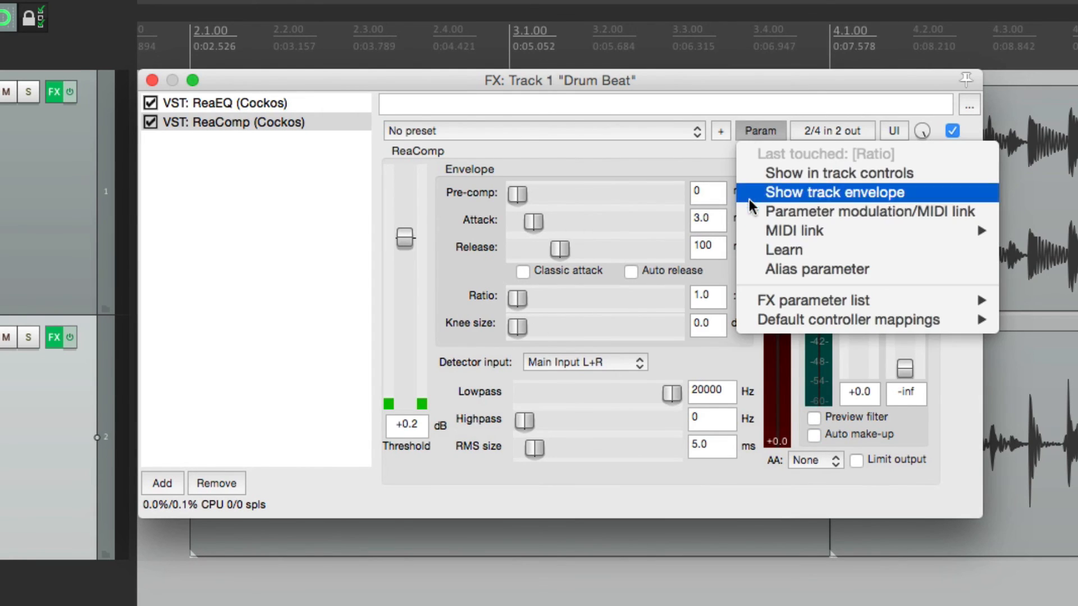
click(745, 245)
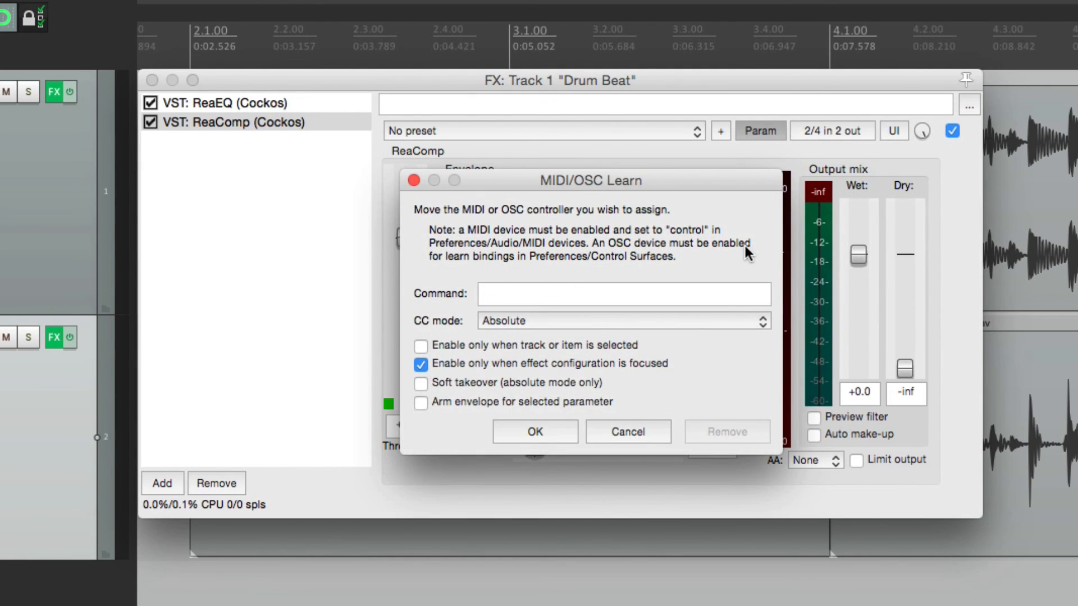
key(Return)
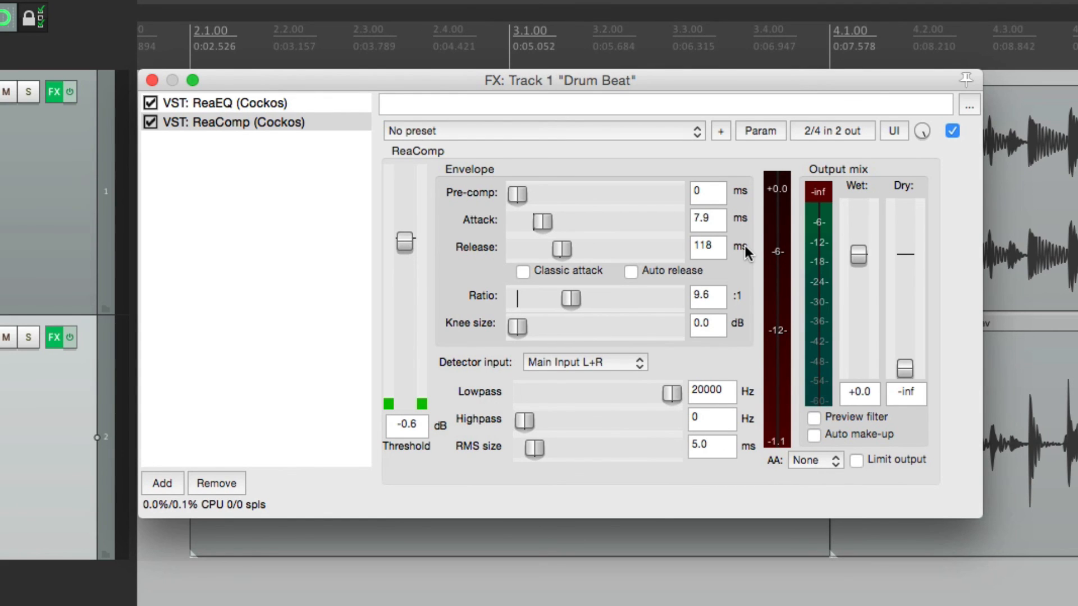
Step: Save ReaComp's controller mappings as the default and close Drum Beat's effects window
click(757, 135)
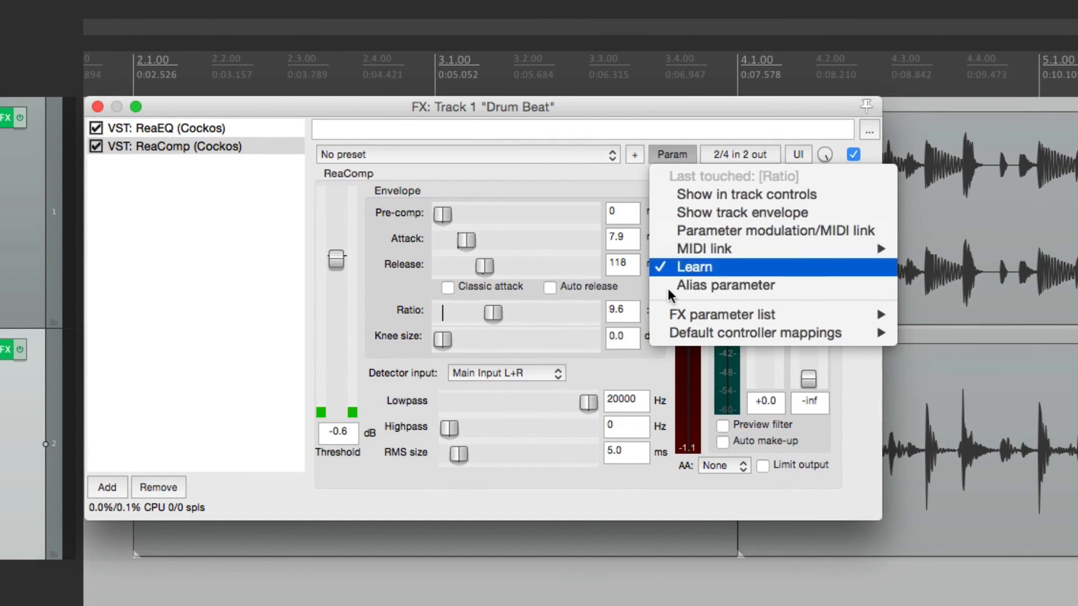
mouse_move(665, 335)
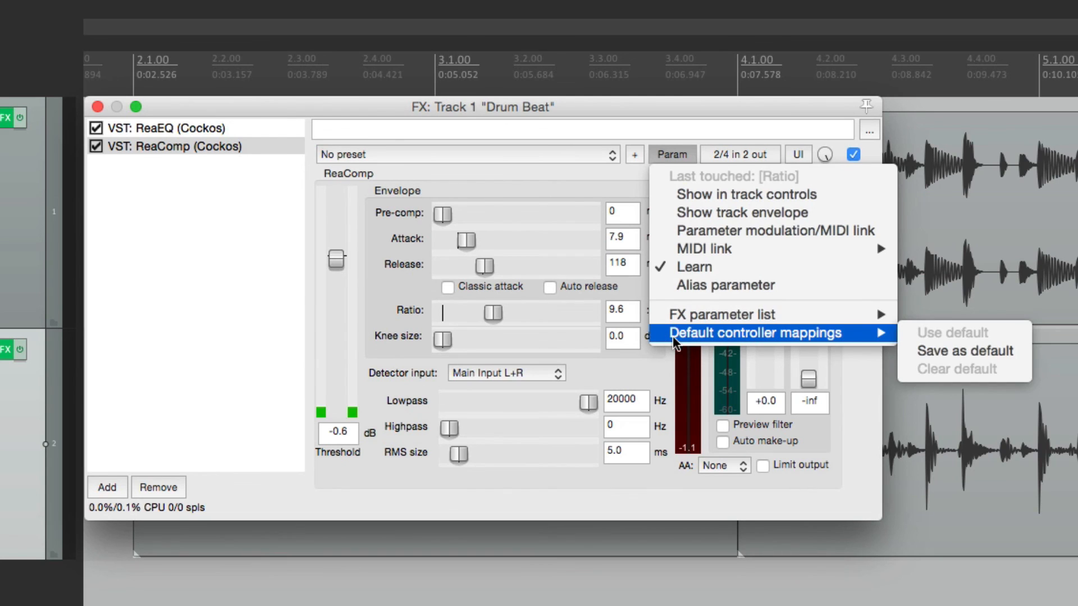
click(935, 345)
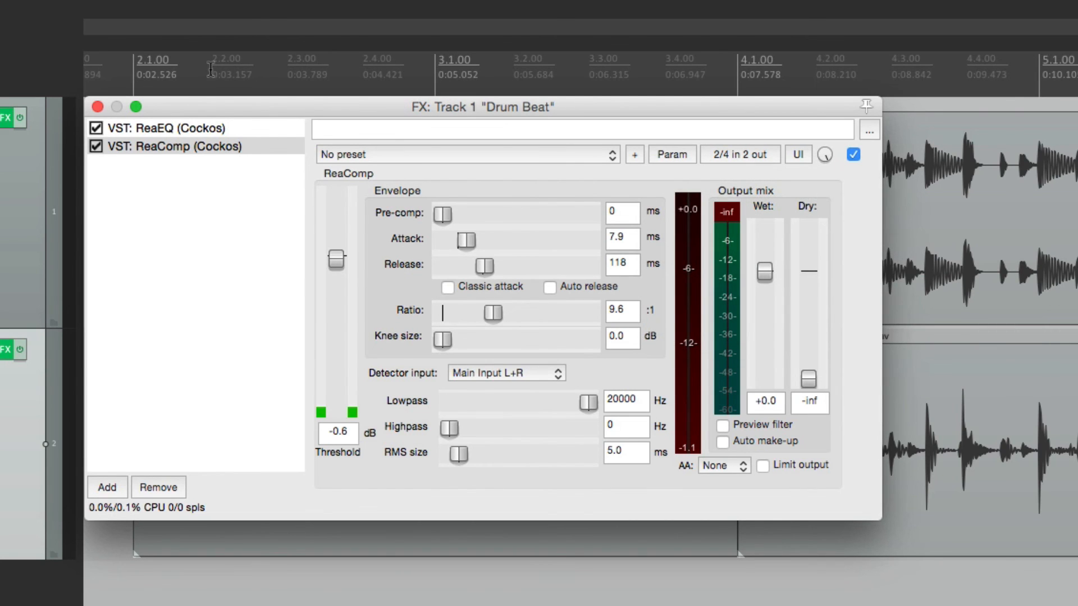
click(98, 107)
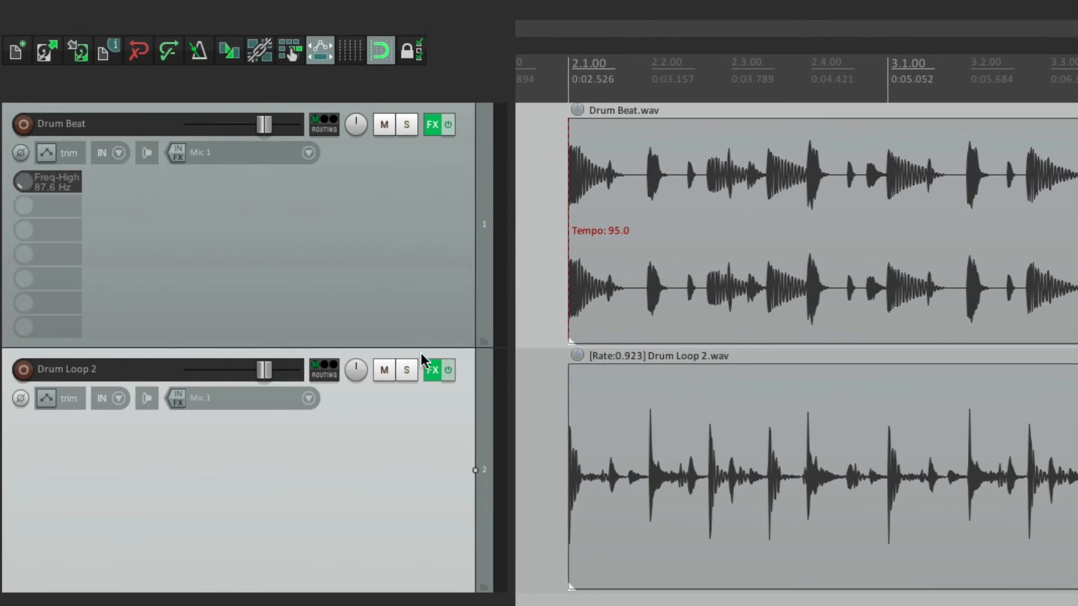
Step: Replace the ReaEQ on Drum Loop 2 with a new one and set its enabled high-pass band to 107.0 Hz with the controller
click(432, 371)
click(427, 373)
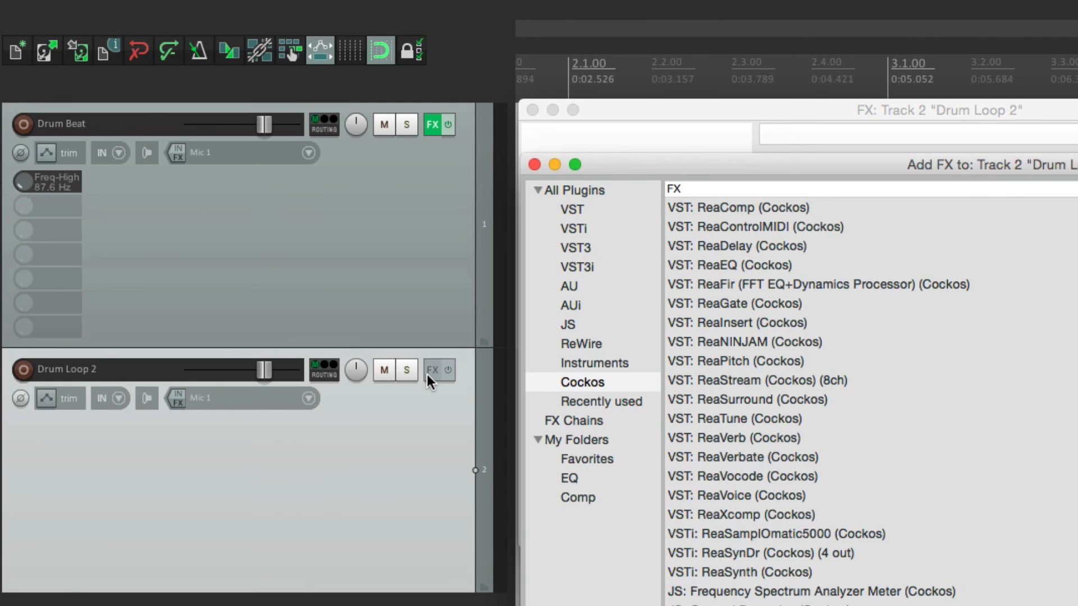
double_click(703, 264)
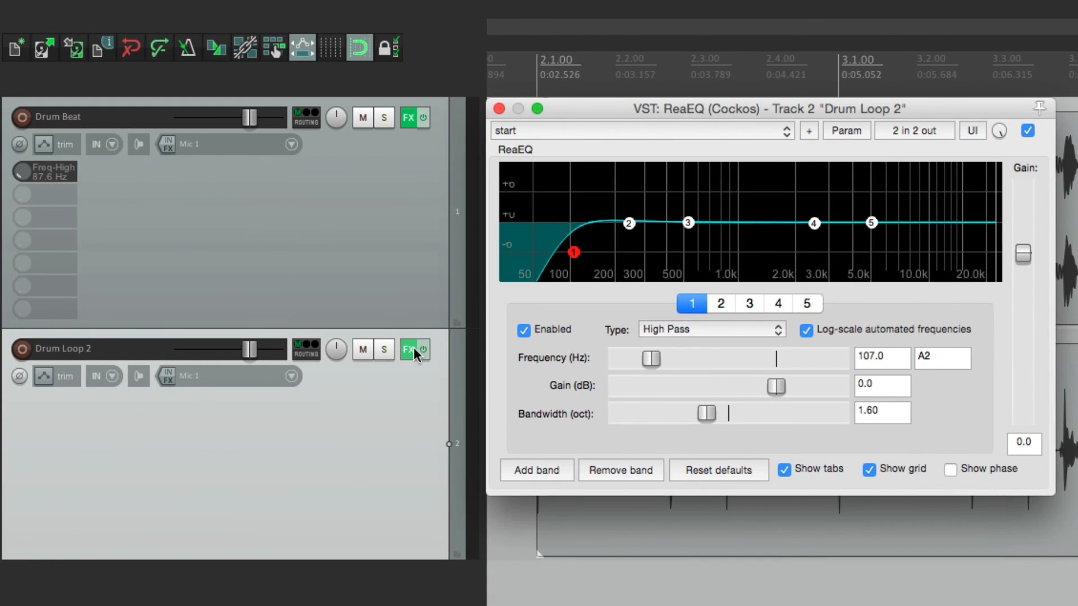
Step: Add ReaComp after ReaEQ in the effects chain of Drum Loop 2
click(402, 345)
click(520, 482)
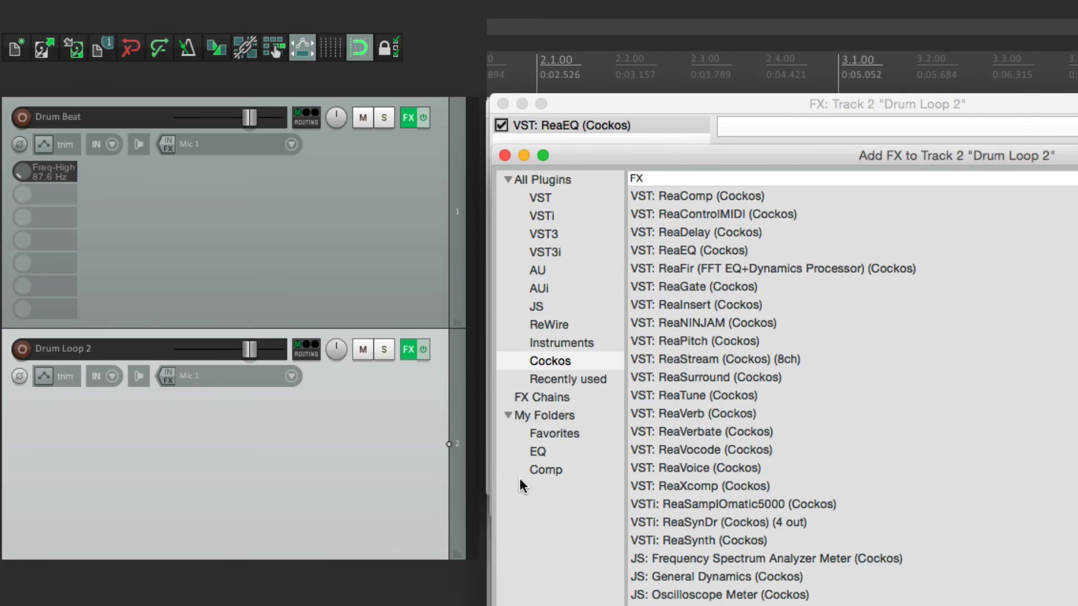
double_click(681, 195)
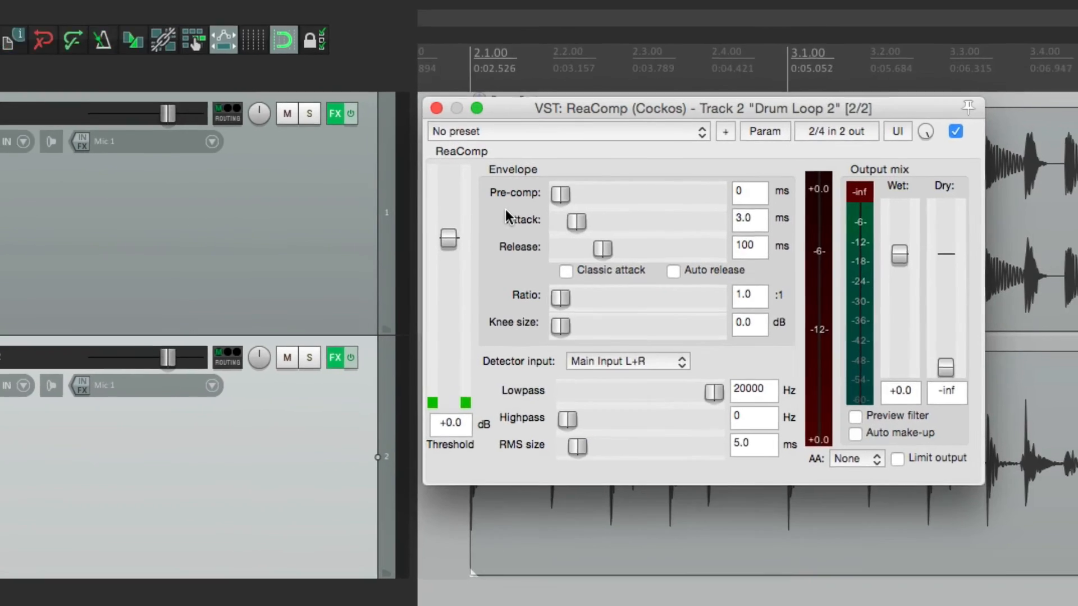